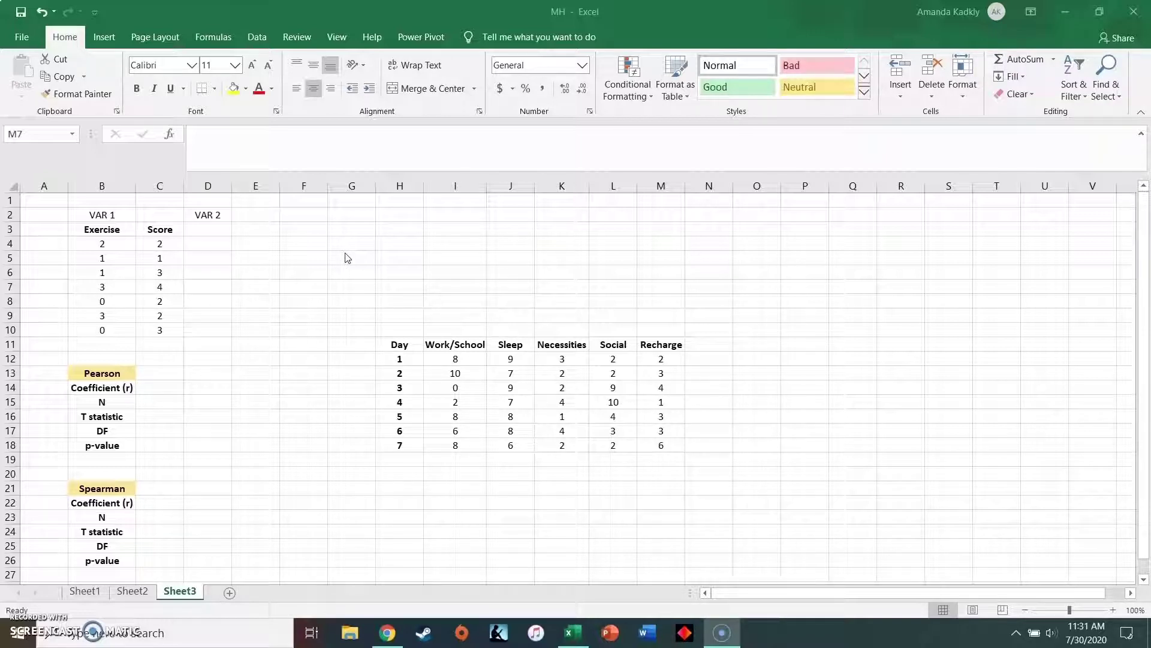
pyautogui.click(378, 249)
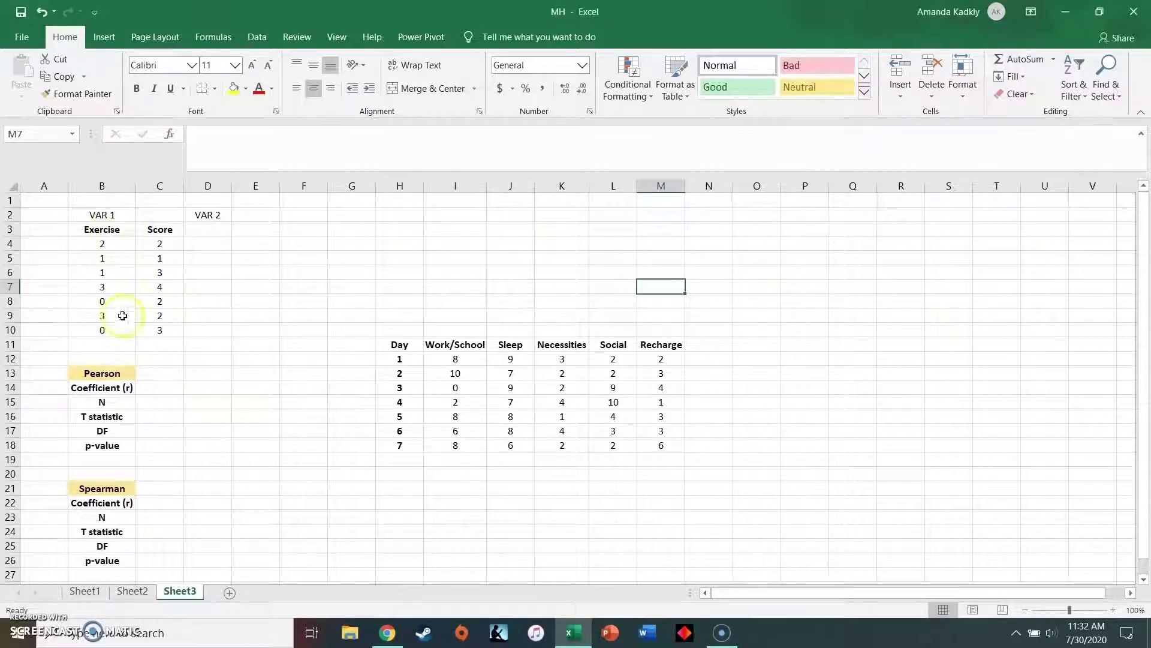
pyautogui.click(120, 240)
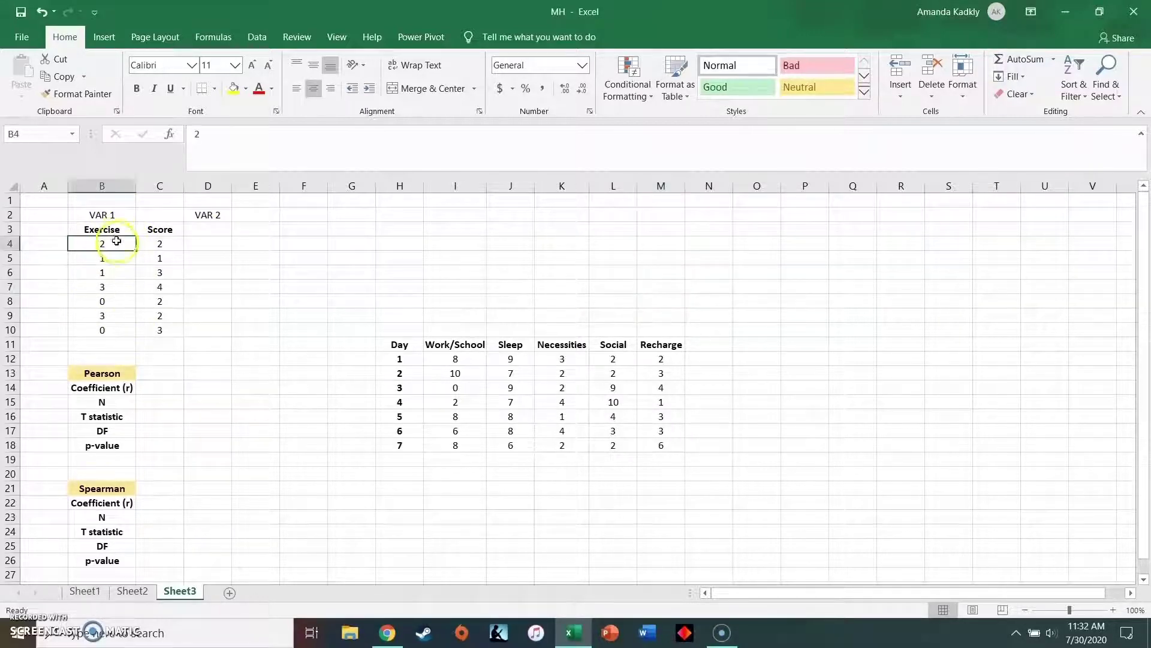
pyautogui.click(177, 243)
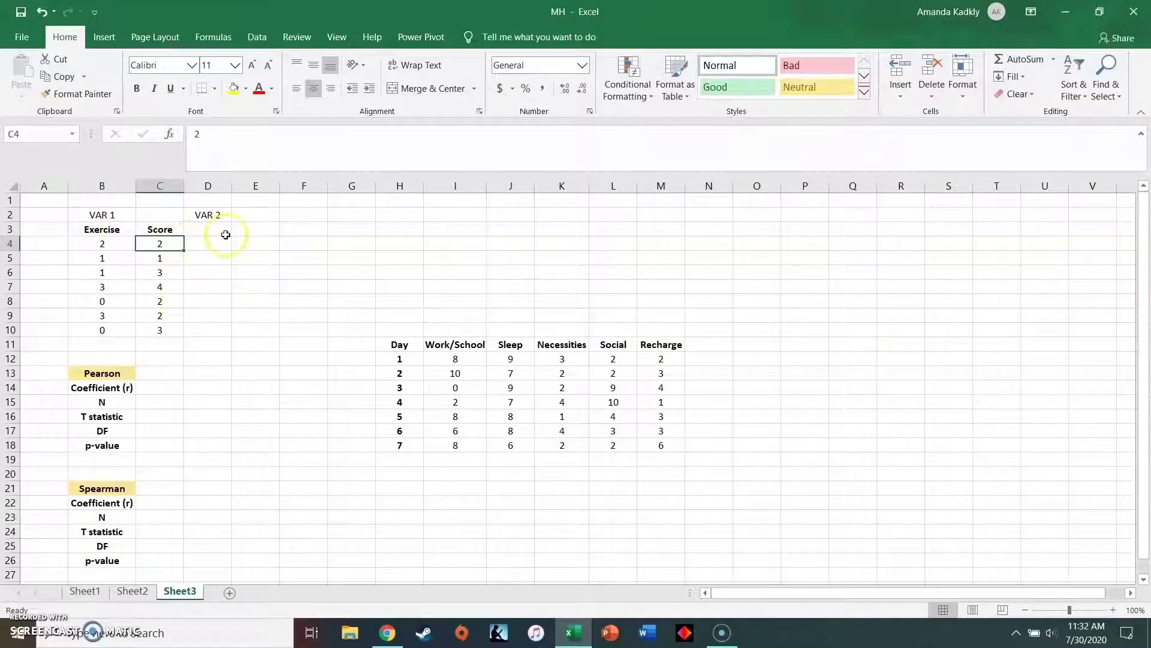
pyautogui.click(466, 359)
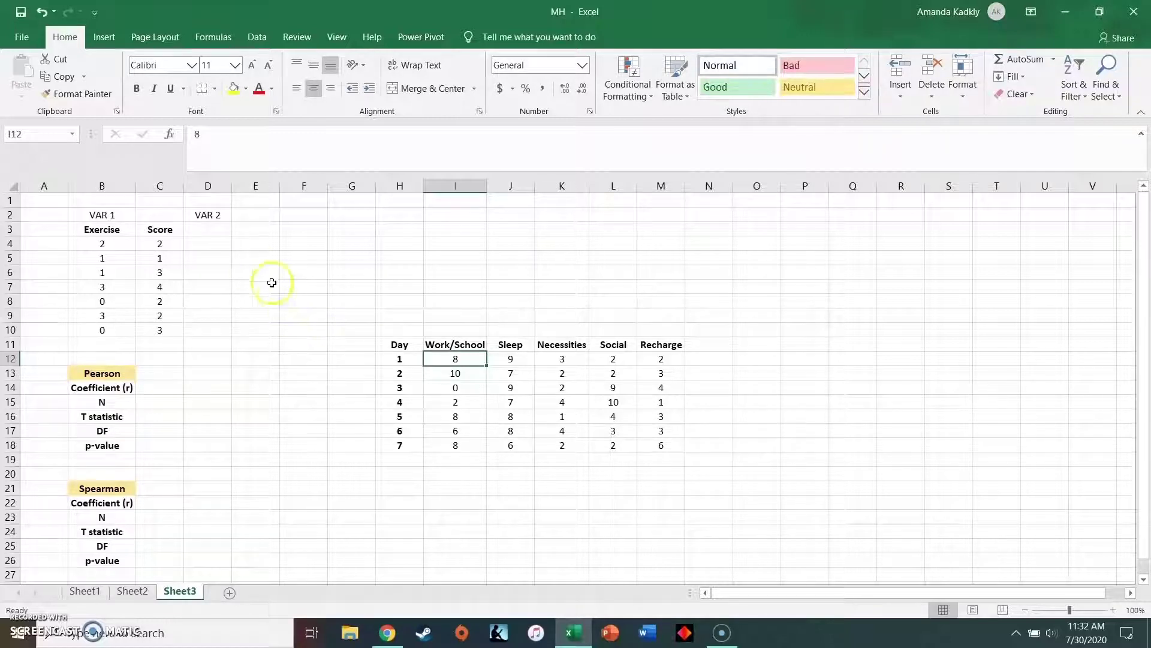
pyautogui.click(207, 231)
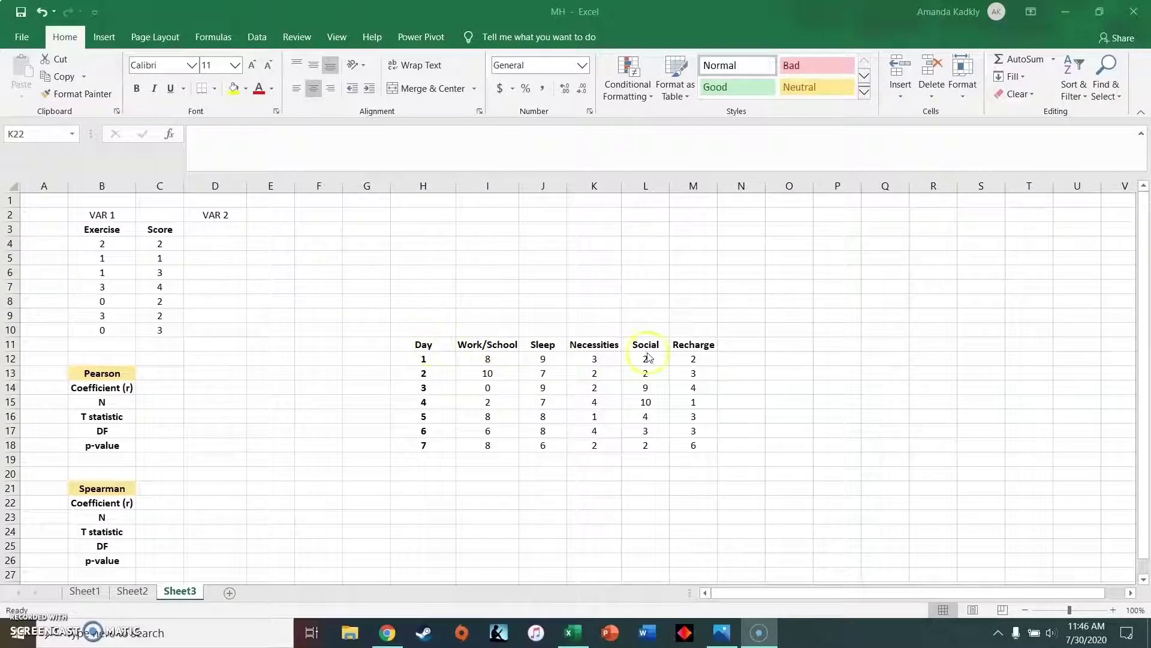
# Step: Copy the daily activity table H11:M18 and paste it transposed starting at cell H3
pyautogui.click(422, 345)
pyautogui.moveTo(423, 346); pyautogui.dragTo(691, 444)
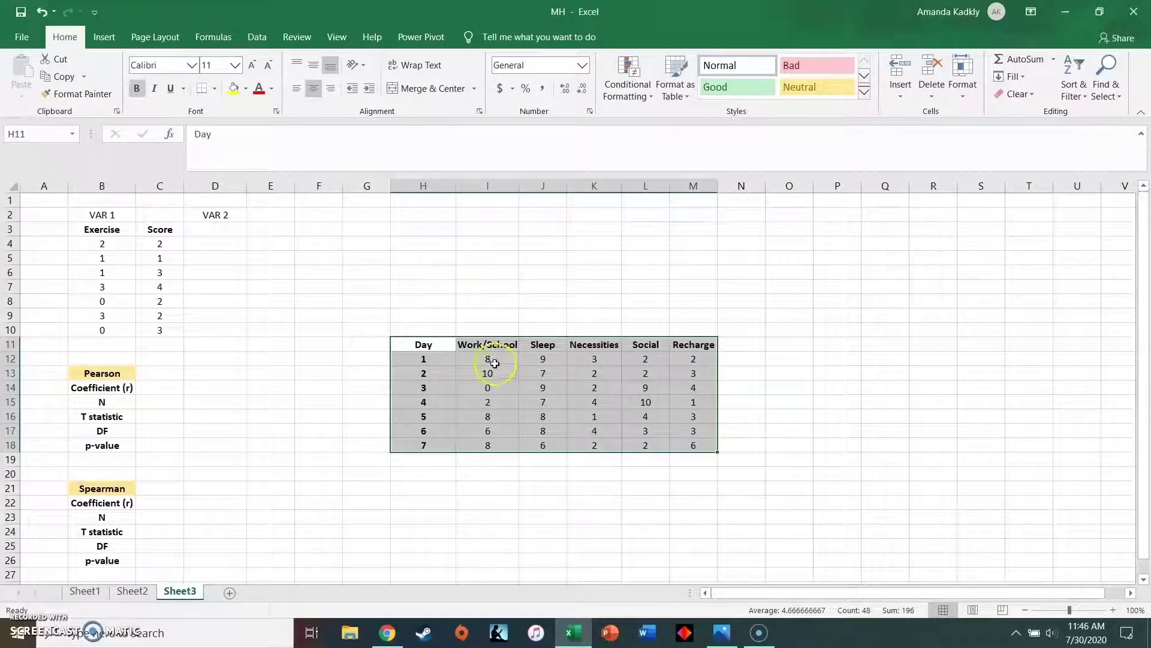
pyautogui.rightClick(480, 347)
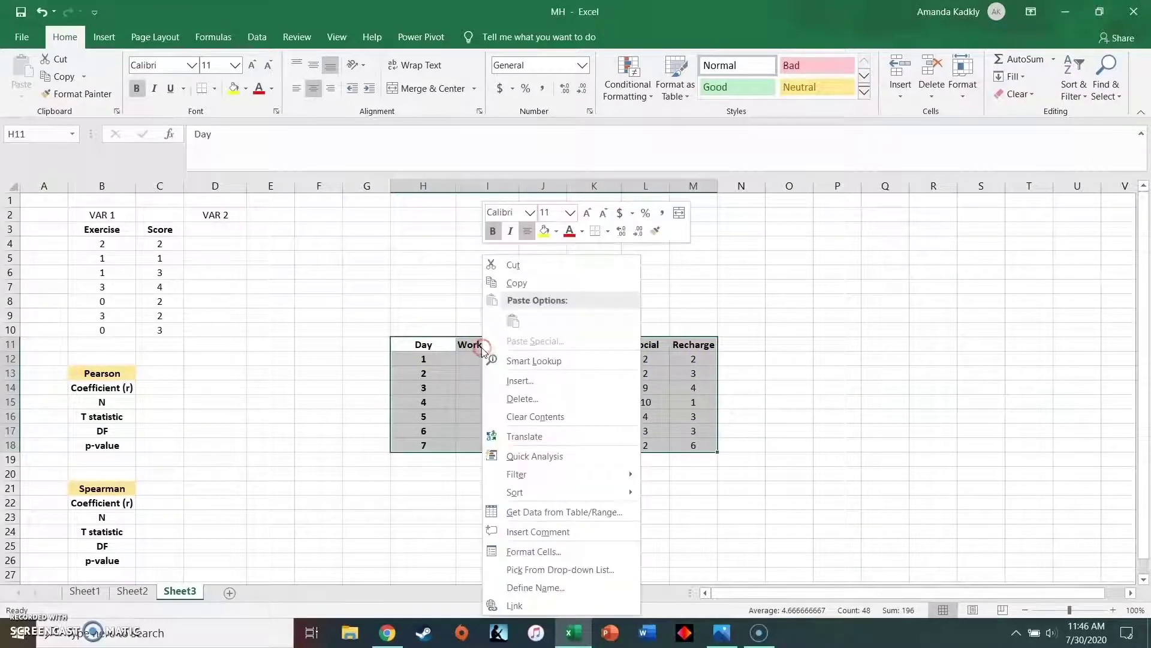
pyautogui.click(520, 283)
pyautogui.click(424, 227)
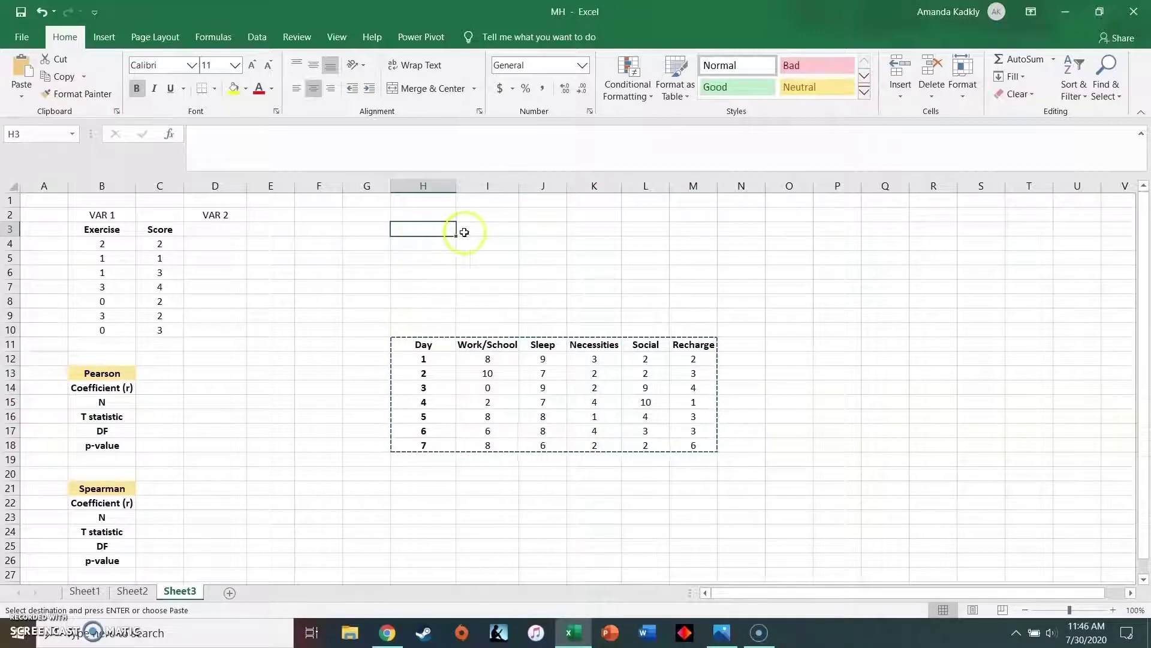
pyautogui.rightClick(431, 227)
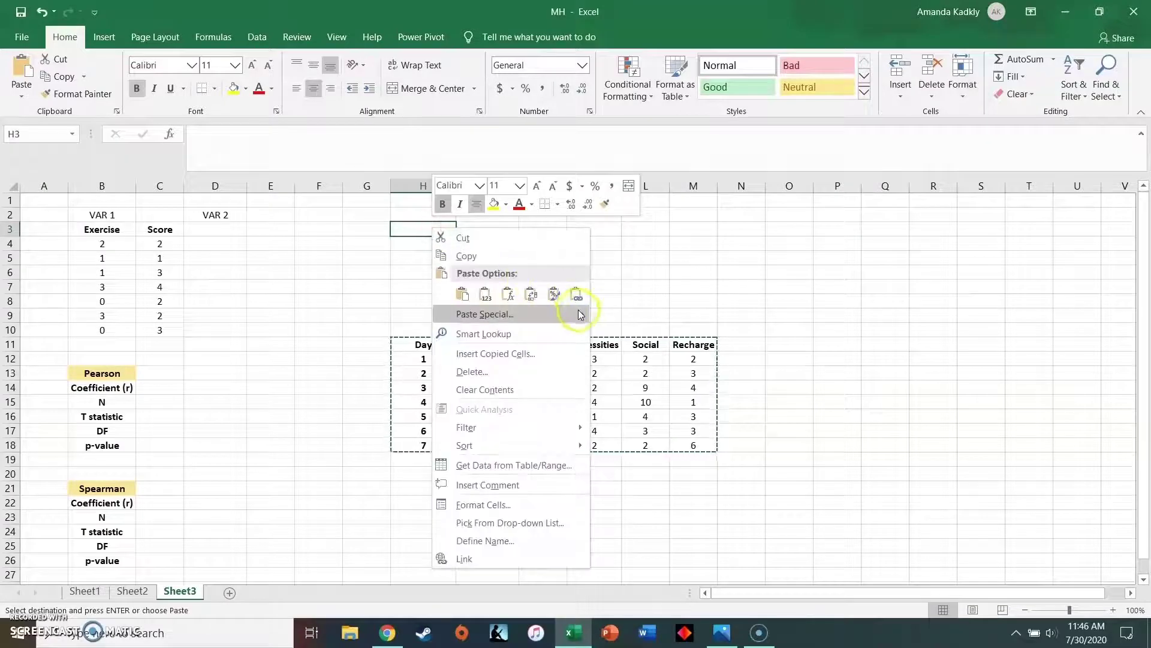
pyautogui.moveTo(582, 313)
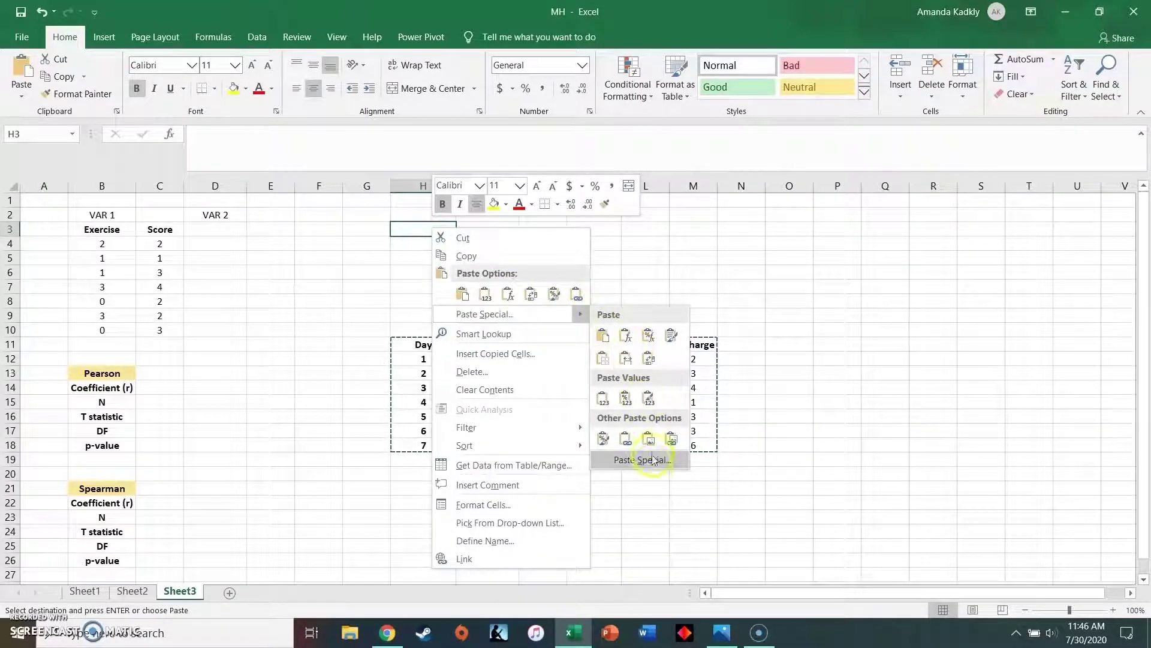
pyautogui.click(678, 464)
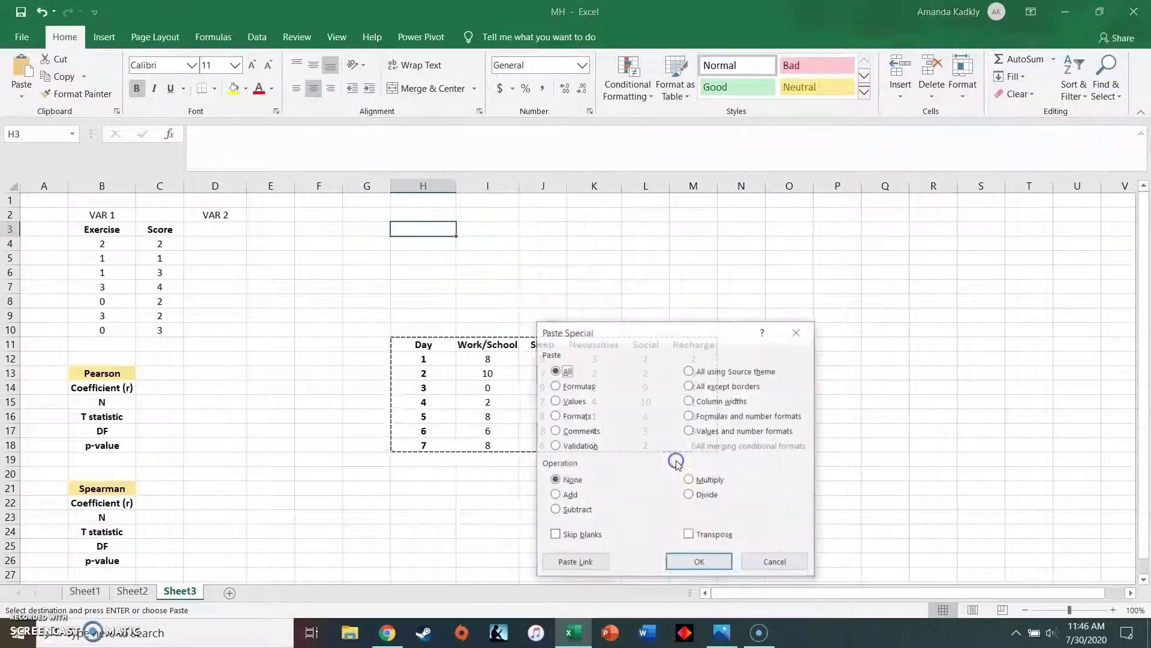
pyautogui.click(689, 534)
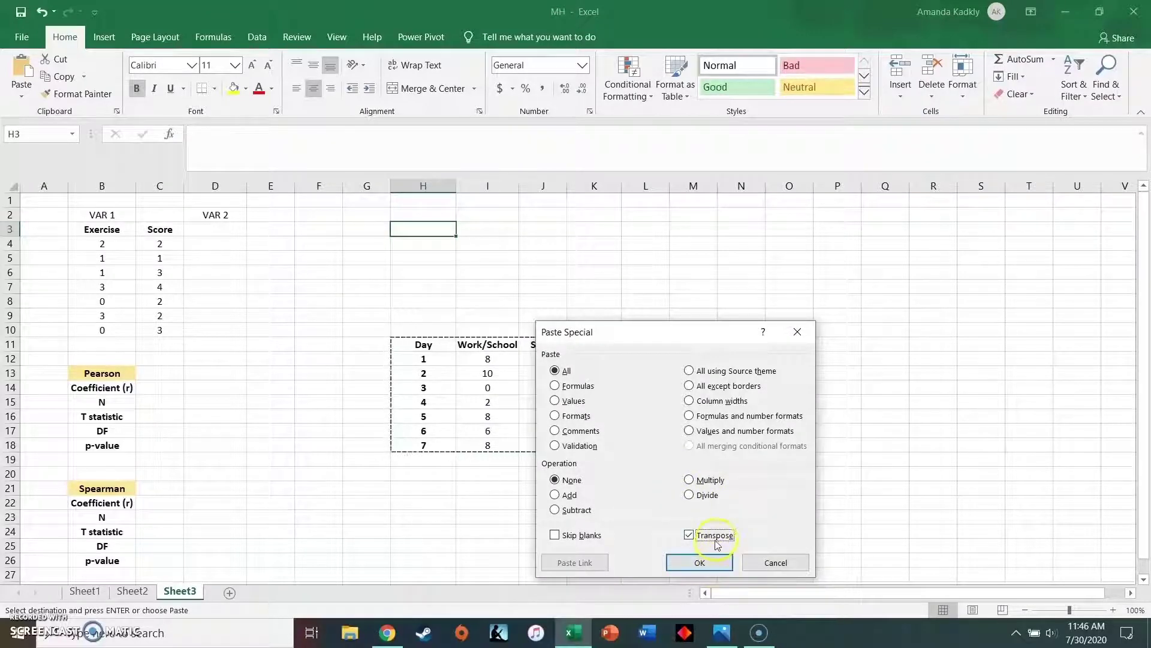
pyautogui.click(721, 558)
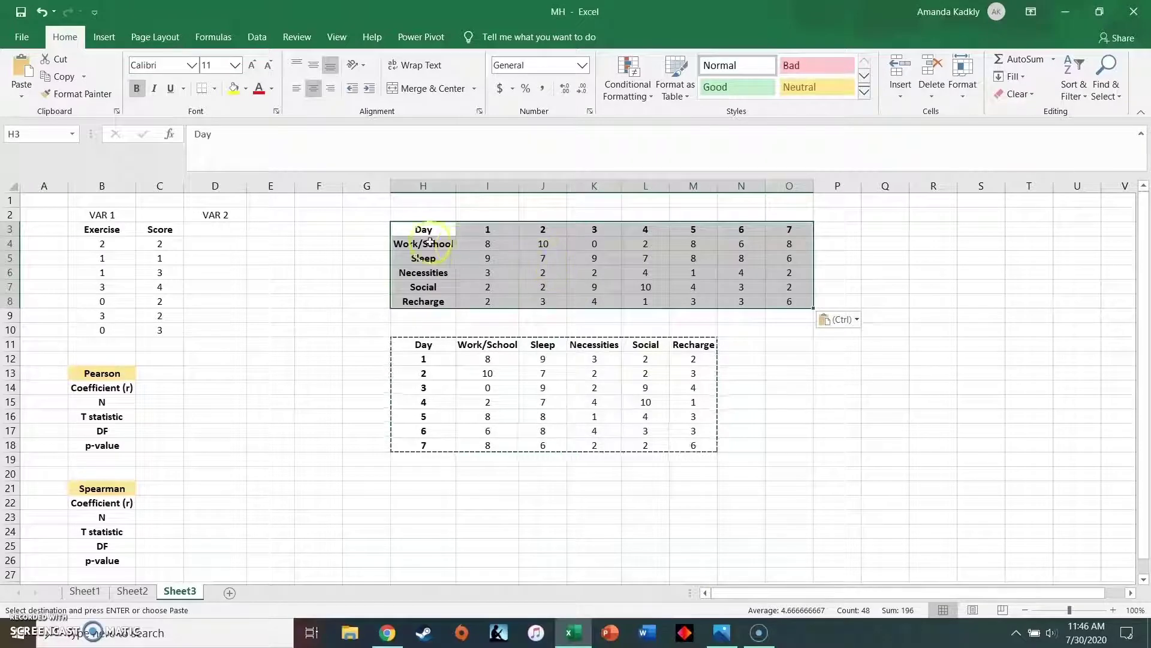
pyautogui.click(618, 353)
pyautogui.click(618, 346)
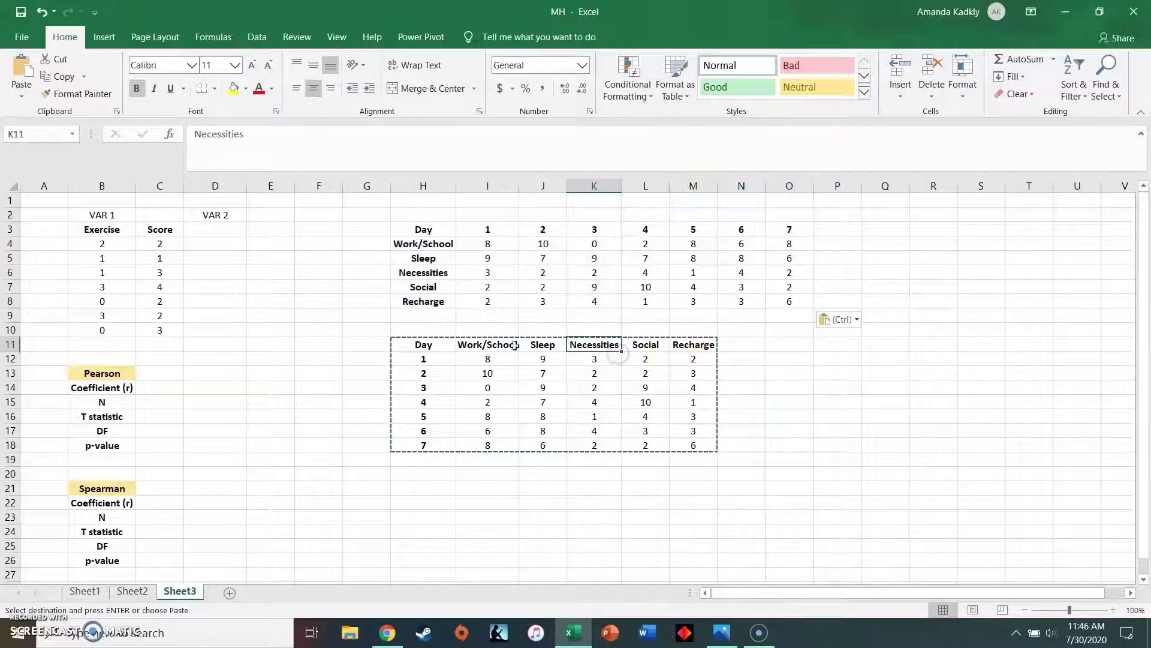
pyautogui.doubleClick(420, 345)
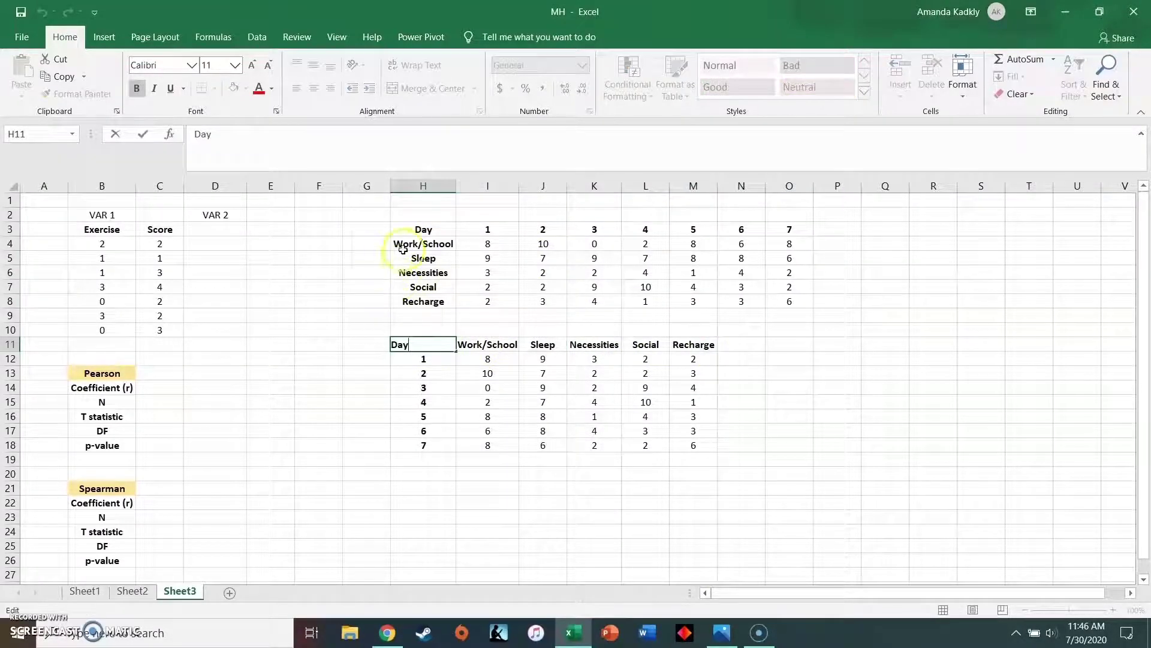
pyautogui.click(817, 321)
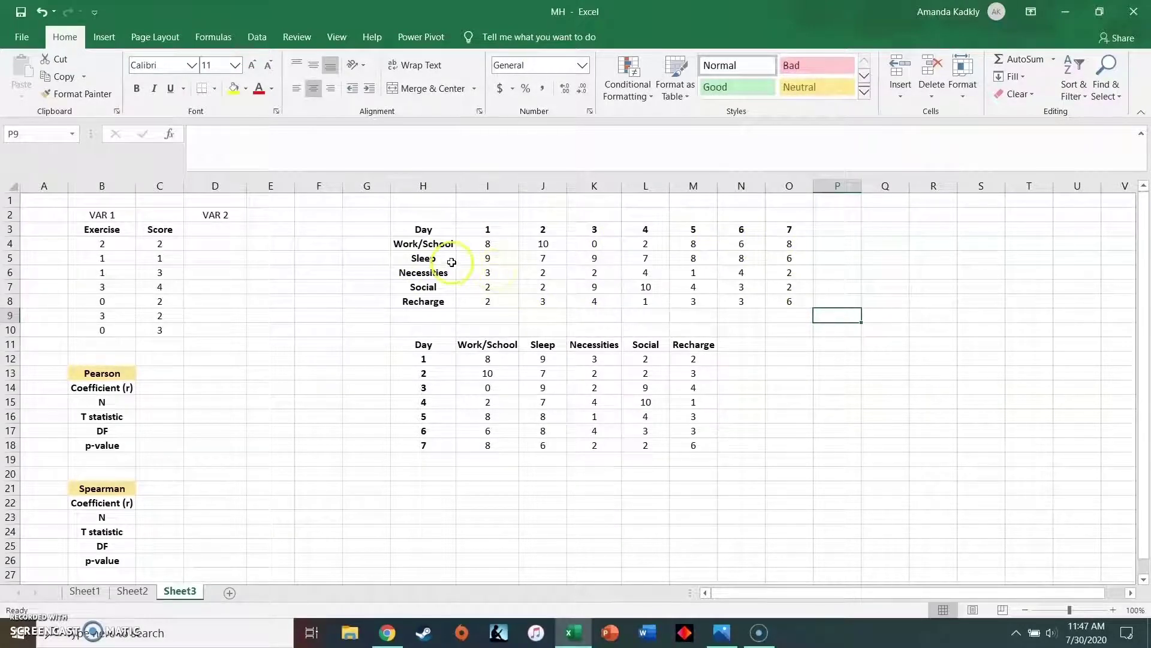
# Step: Add List data validation to cell D3 under VAR 2, using the activity names in H4:H8 as the source
pyautogui.click(221, 229)
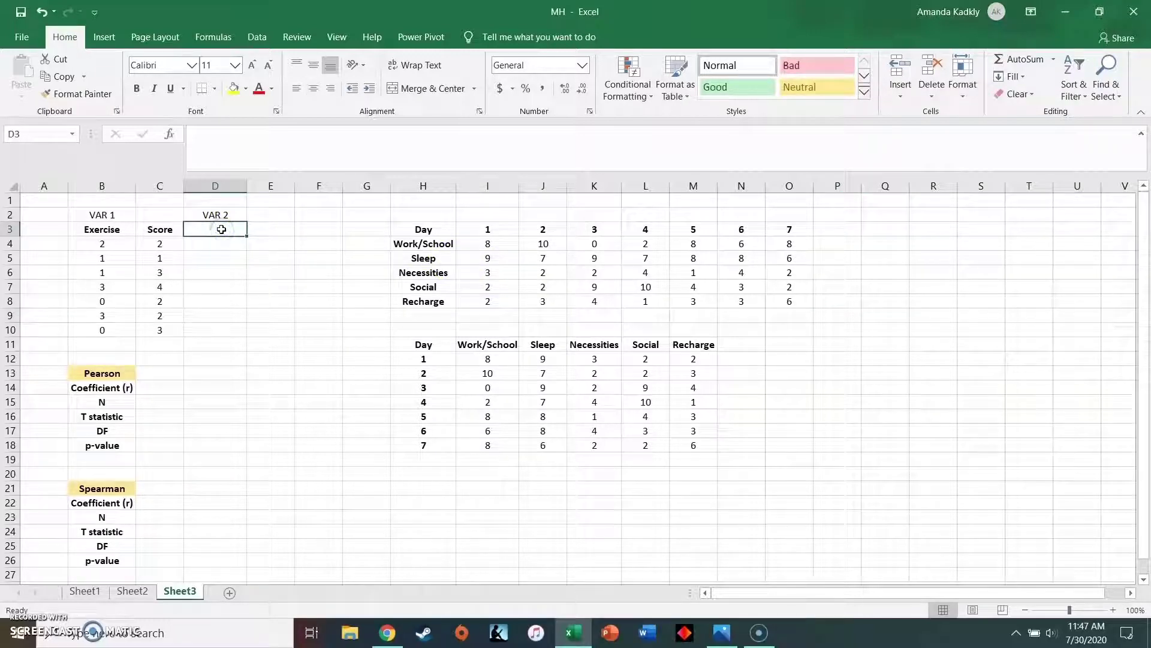
pyautogui.click(256, 36)
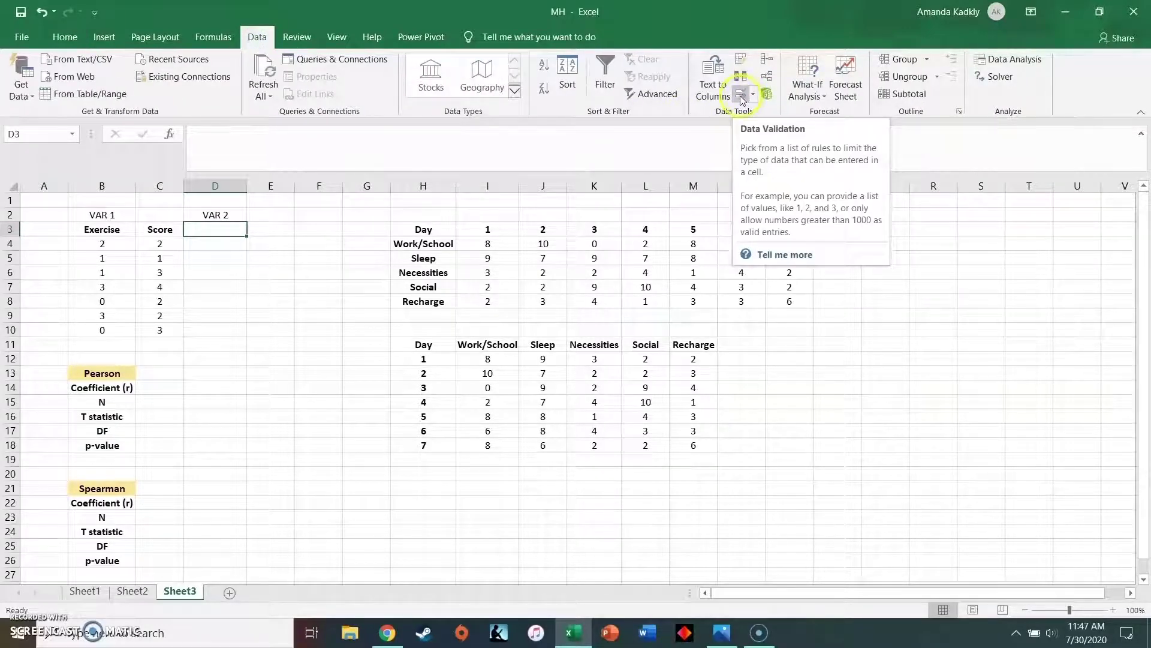
pyautogui.click(742, 95)
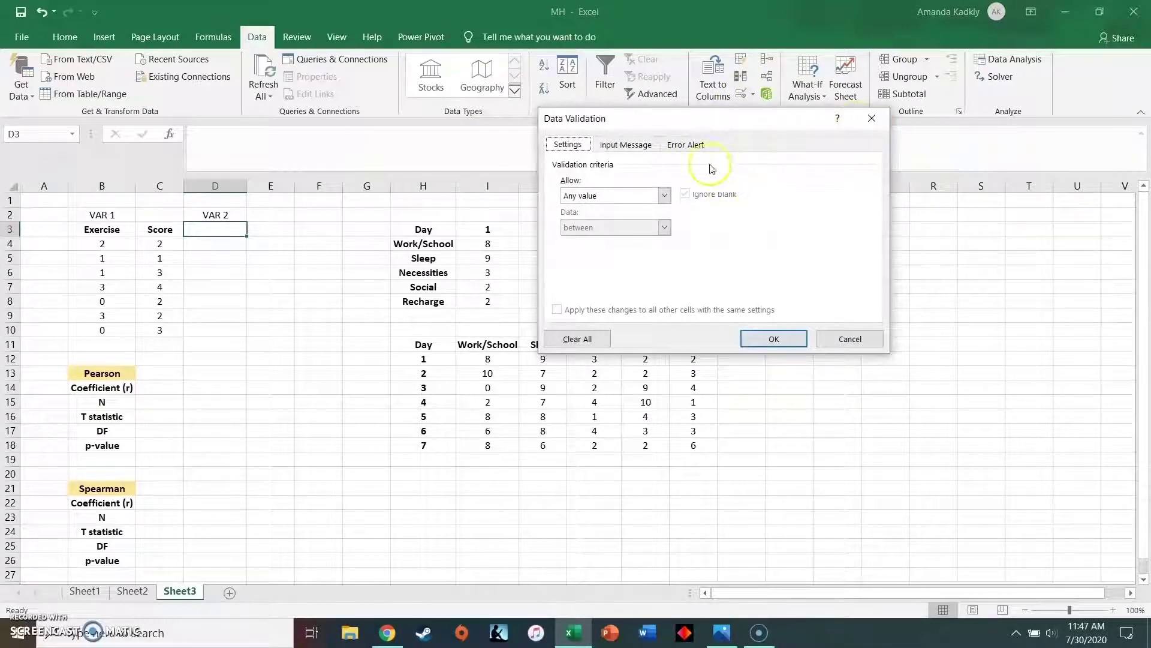
pyautogui.click(664, 195)
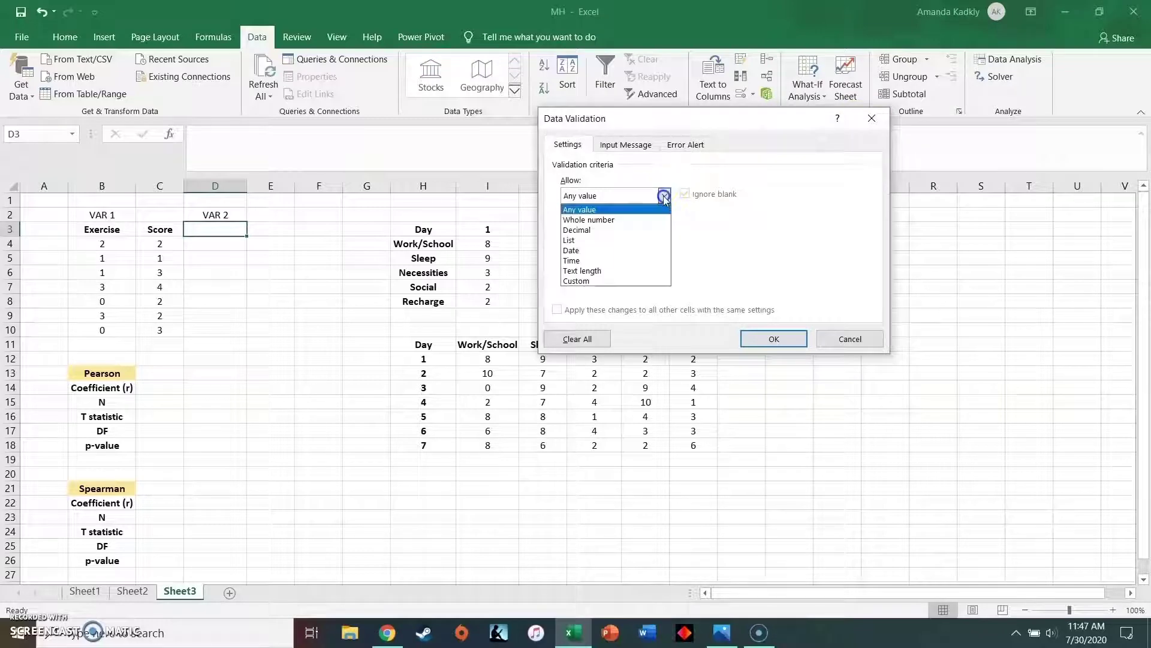
pyautogui.click(625, 241)
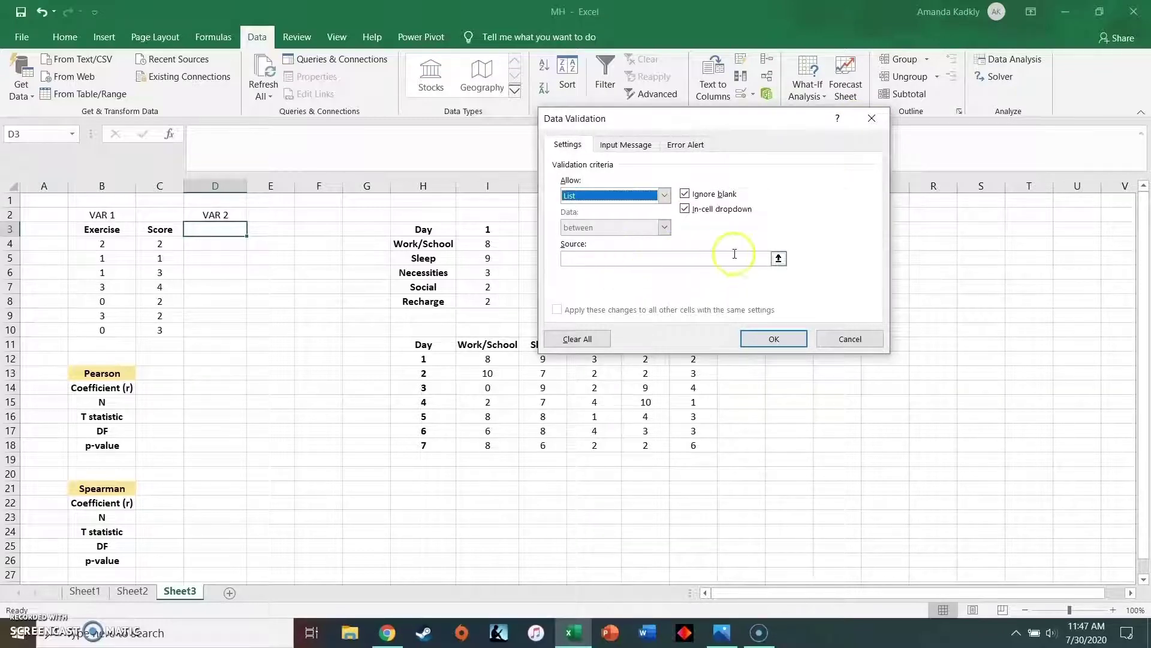
pyautogui.click(777, 258)
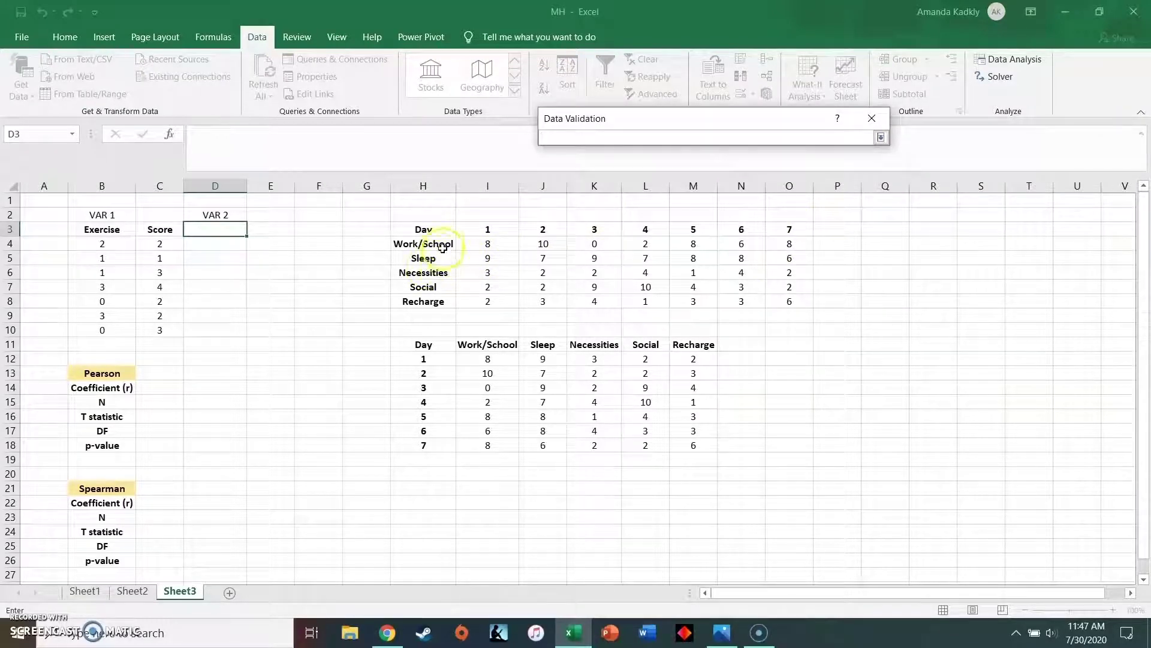
pyautogui.moveTo(444, 243); pyautogui.dragTo(441, 302)
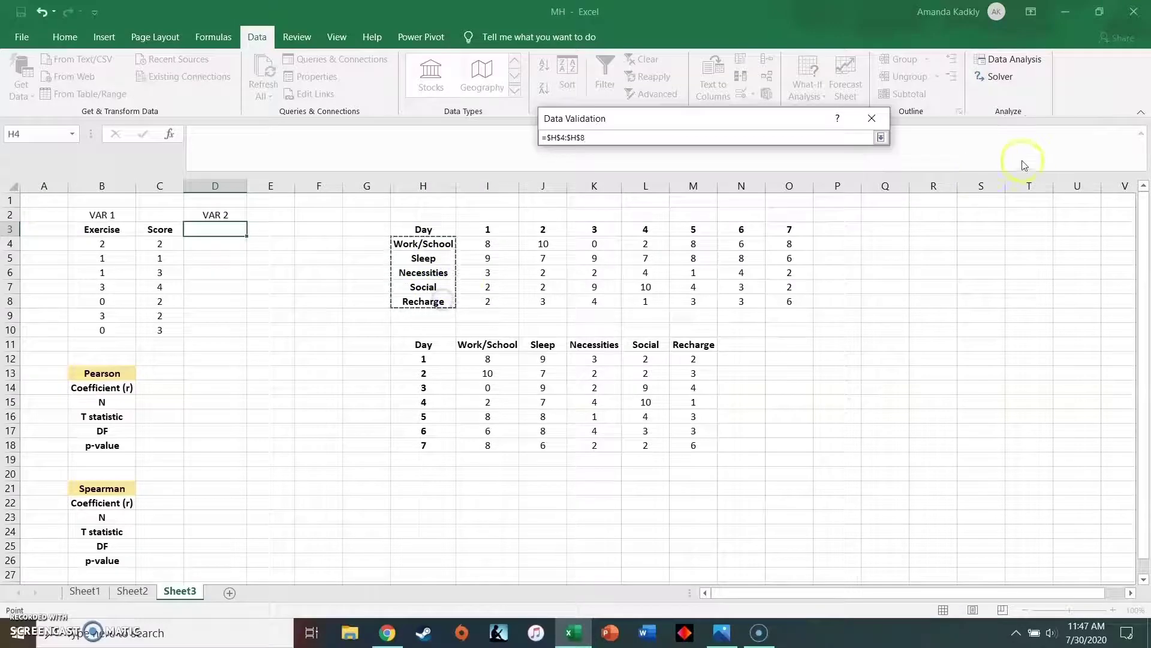
pyautogui.click(881, 137)
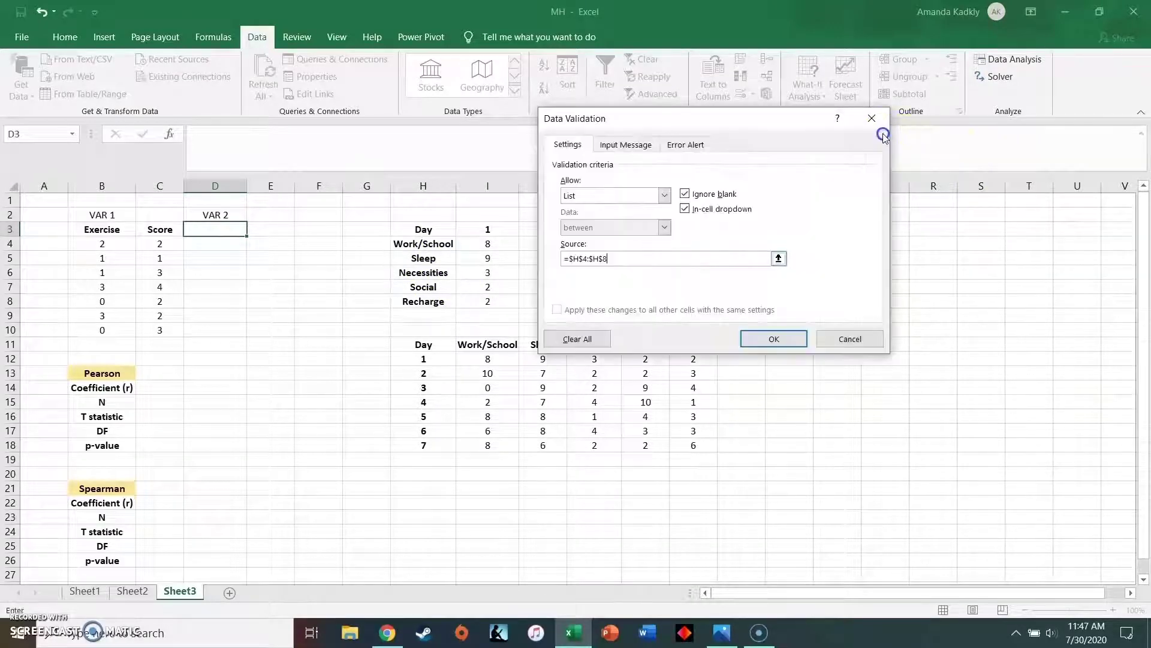
pyautogui.click(774, 339)
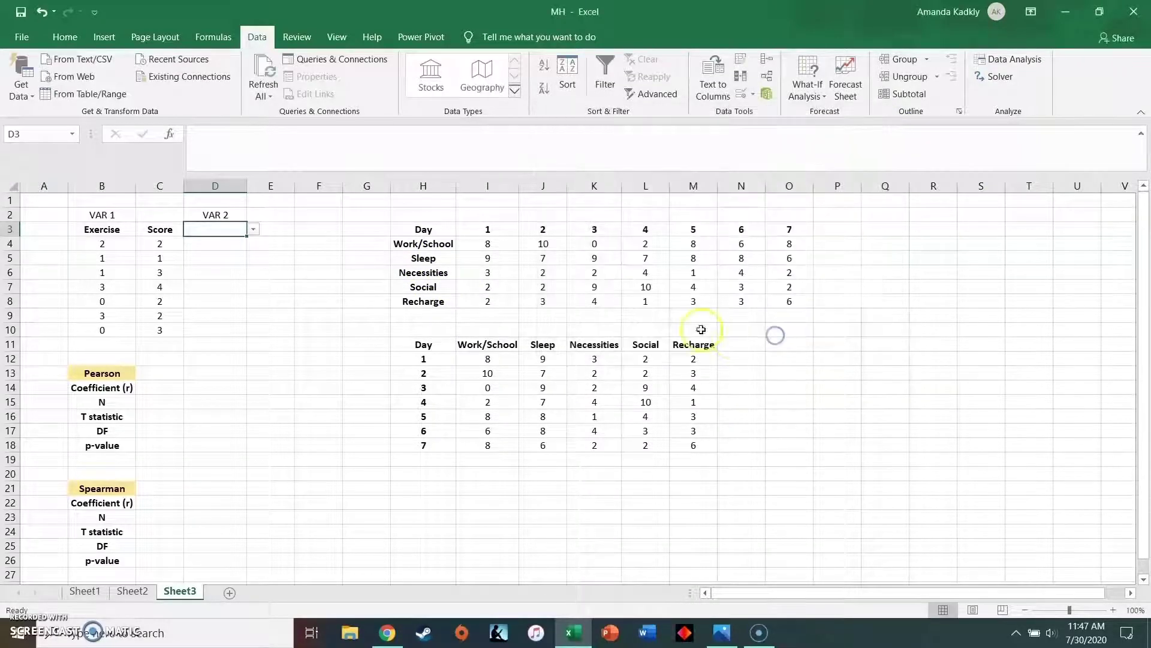
# Step: Try the Sleep, Necessities and Work/School choices in the D3 dropdown, ending with Work/School selected
pyautogui.click(253, 229)
pyautogui.click(222, 252)
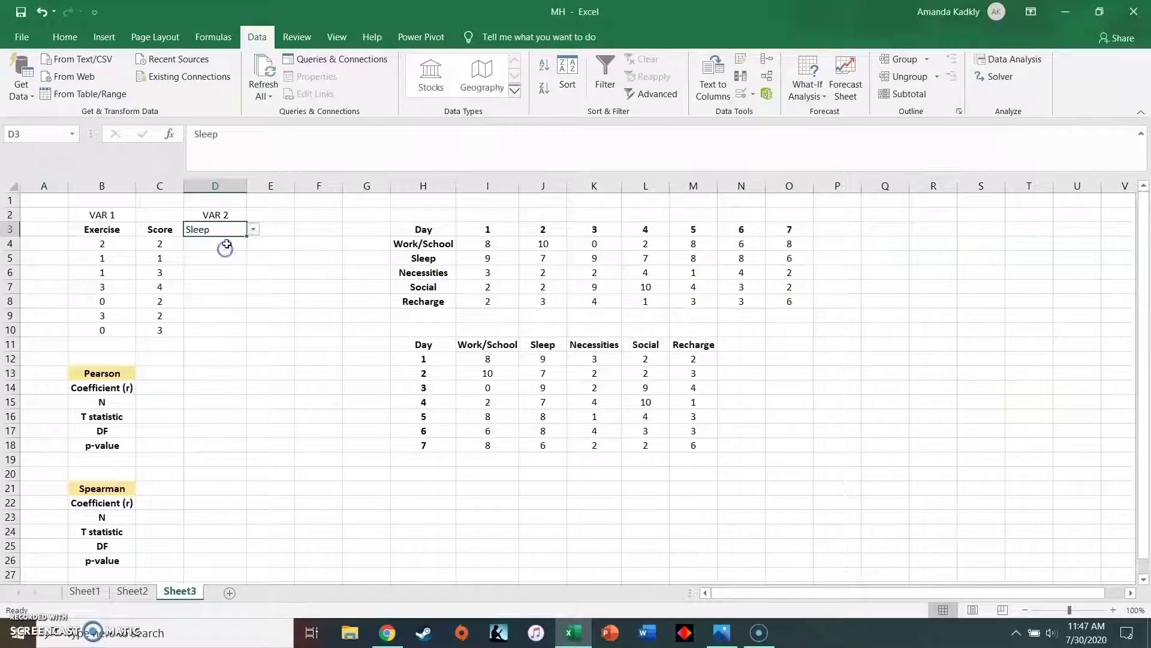
pyautogui.click(253, 229)
pyautogui.click(223, 262)
pyautogui.click(253, 230)
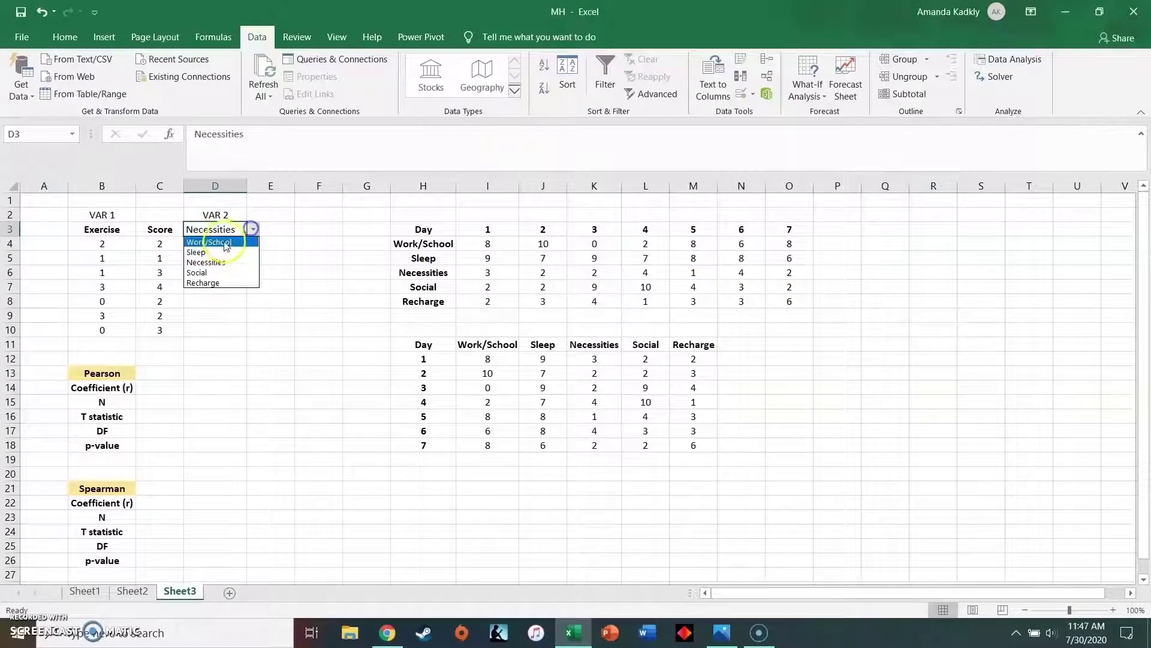
pyautogui.click(210, 242)
pyautogui.click(253, 230)
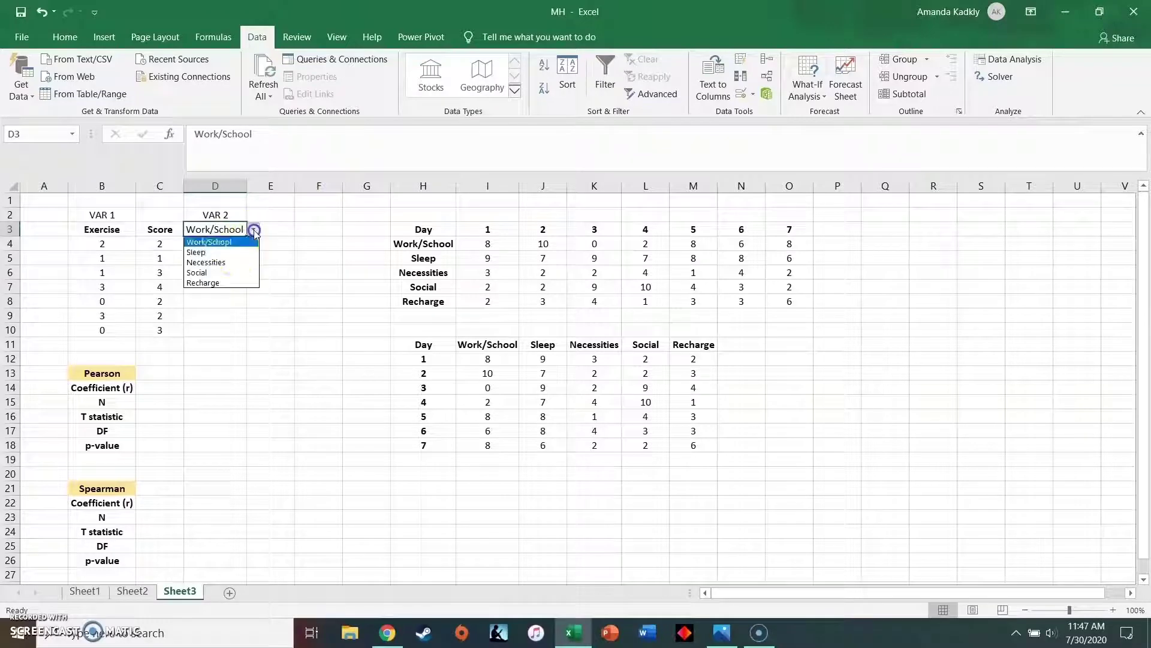
pyautogui.click(231, 252)
pyautogui.click(253, 229)
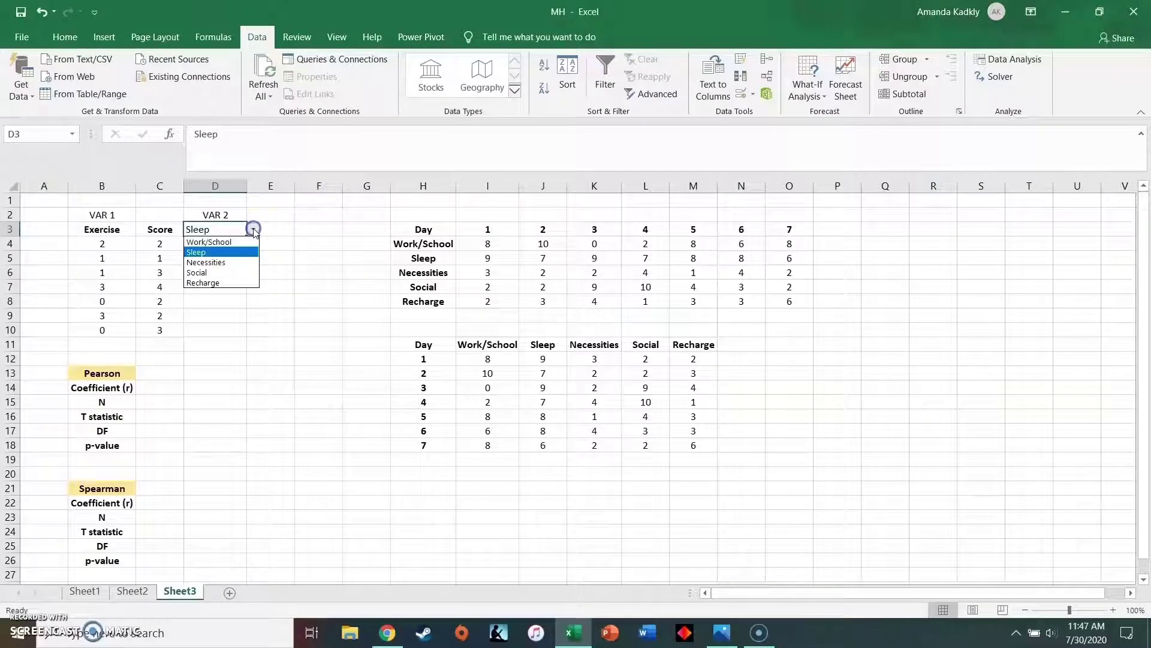
pyautogui.click(230, 240)
# Step: Start a VLOOKUP formula in cell D4 with D3 as the lookup value and H4:O8 as the table array
pyautogui.click(238, 243)
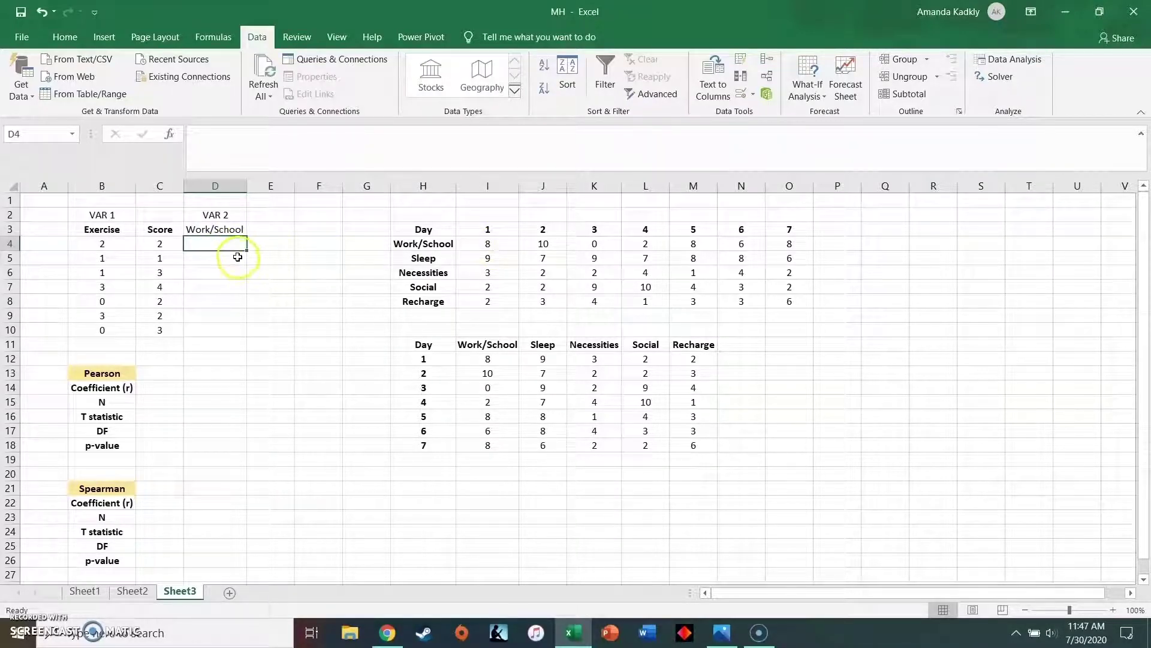
pyautogui.write('=vloo')
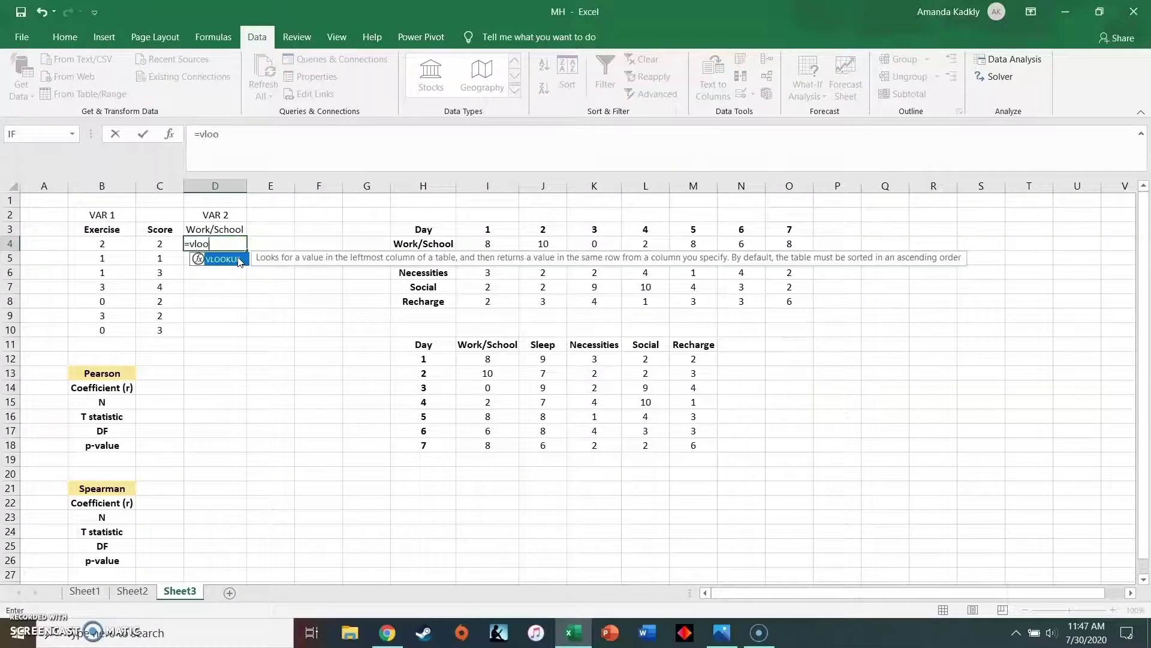
pyautogui.write('kup(')
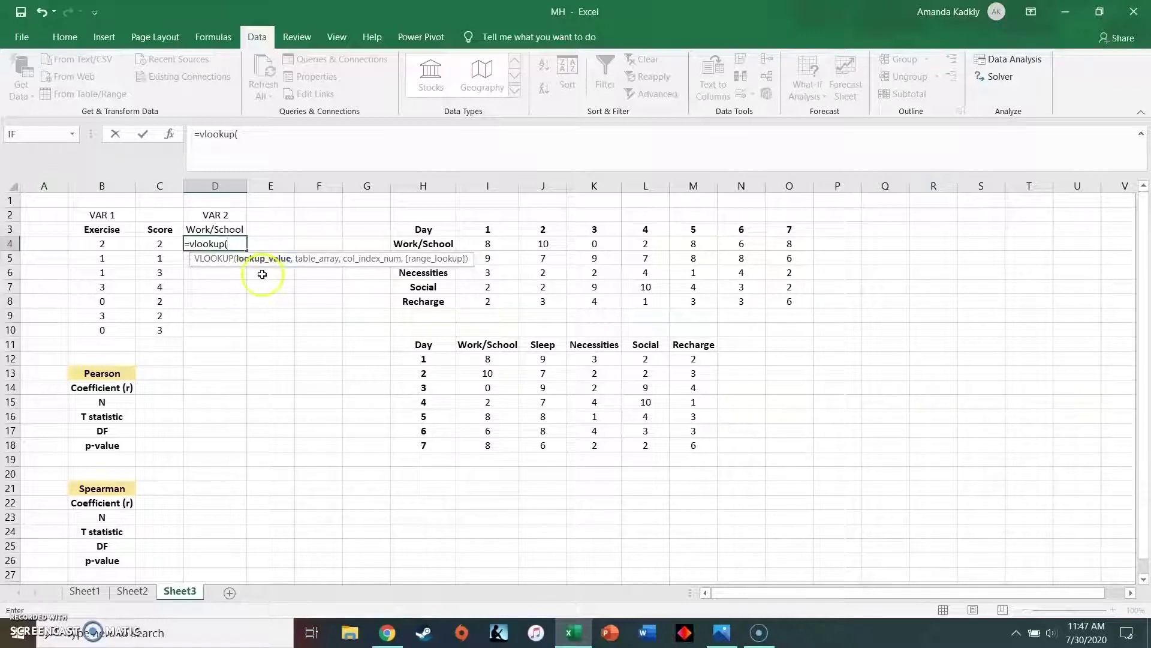
pyautogui.click(210, 230)
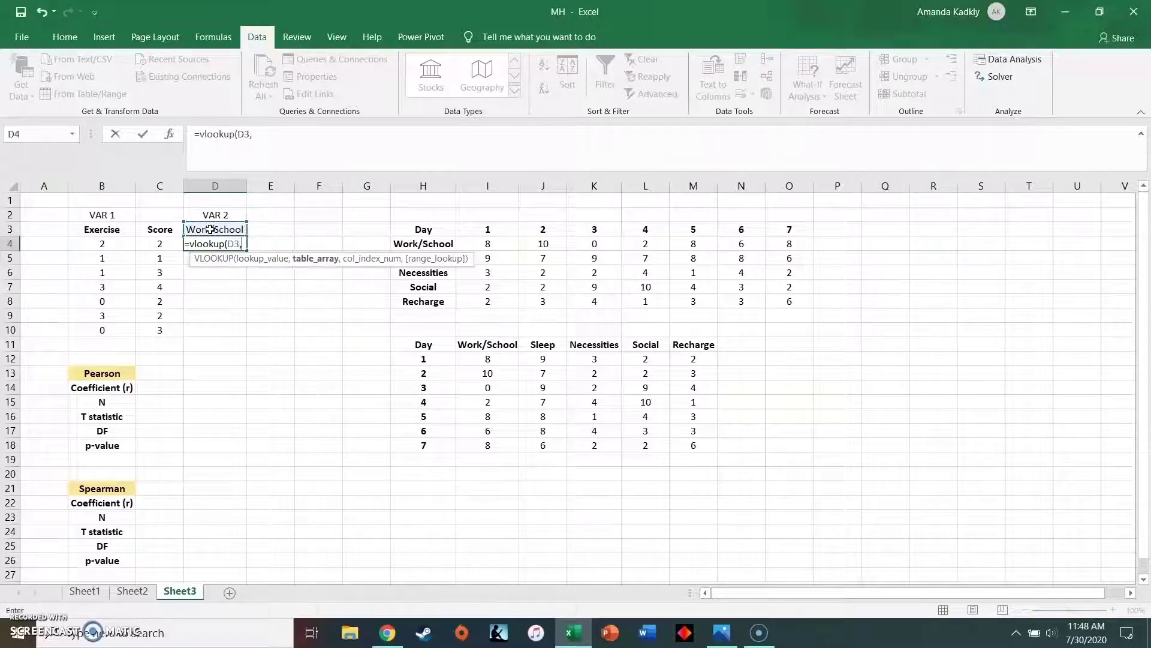
pyautogui.write(',')
pyautogui.moveTo(408, 245); pyautogui.dragTo(786, 299)
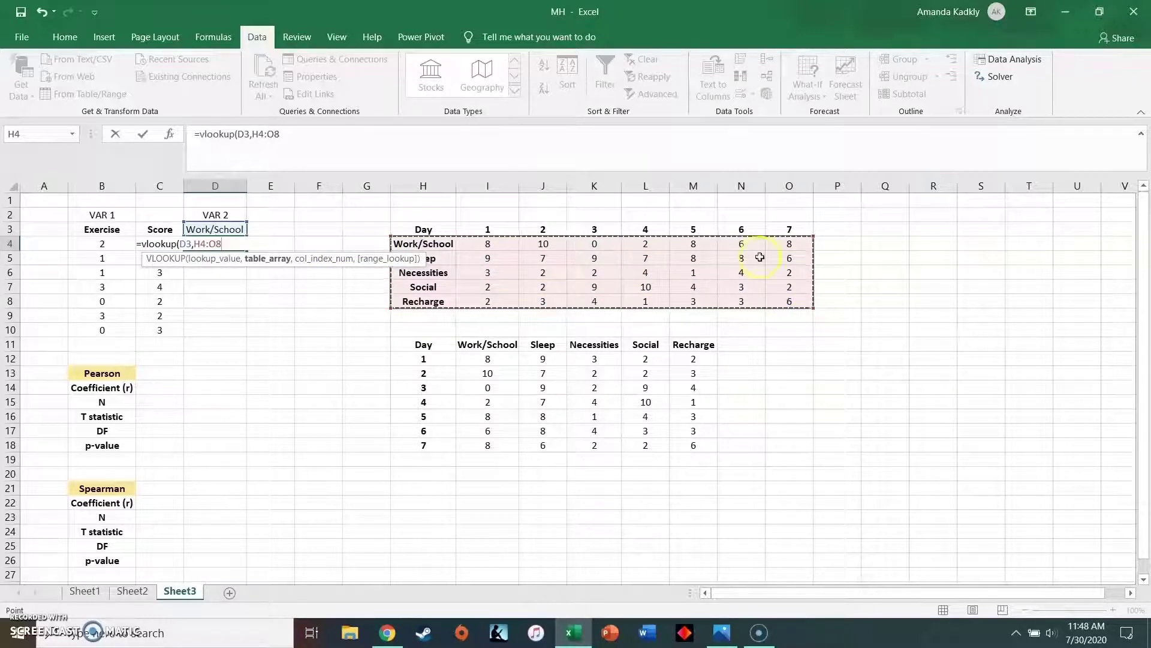
pyautogui.write(',')
# Step: Make the D4 formula's references absolute and complete it as =VLOOKUP($D$3,$H$4:$O$8,2,0)
pyautogui.click(246, 133)
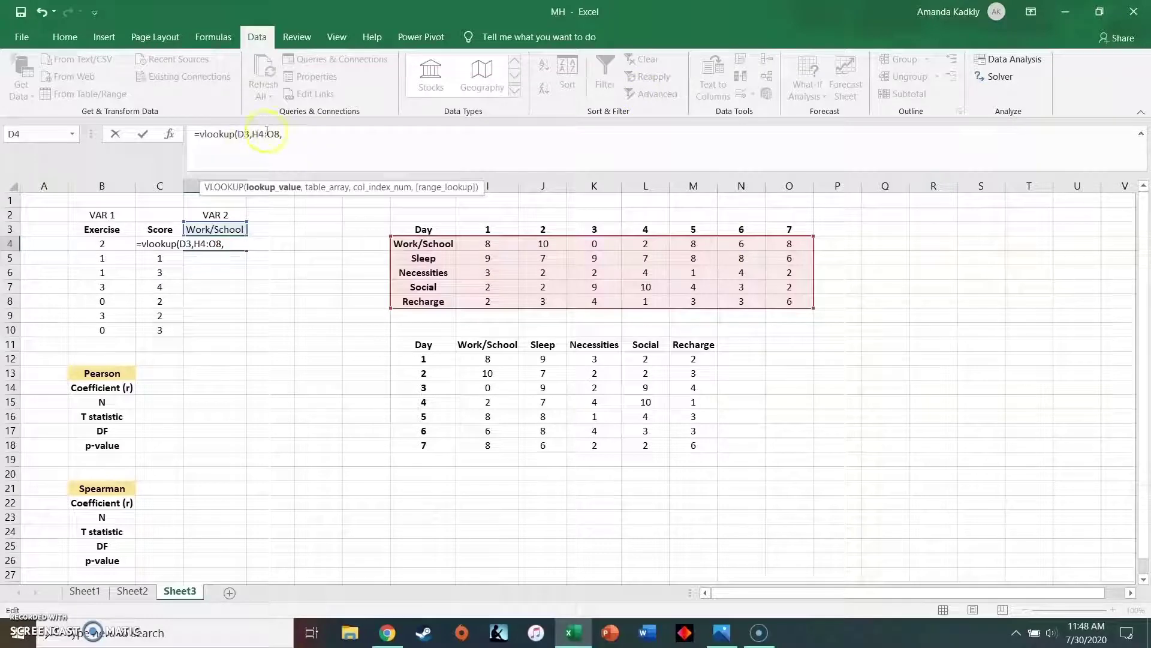
pyautogui.press('F4')
pyautogui.click(273, 133)
pyautogui.press('F4')
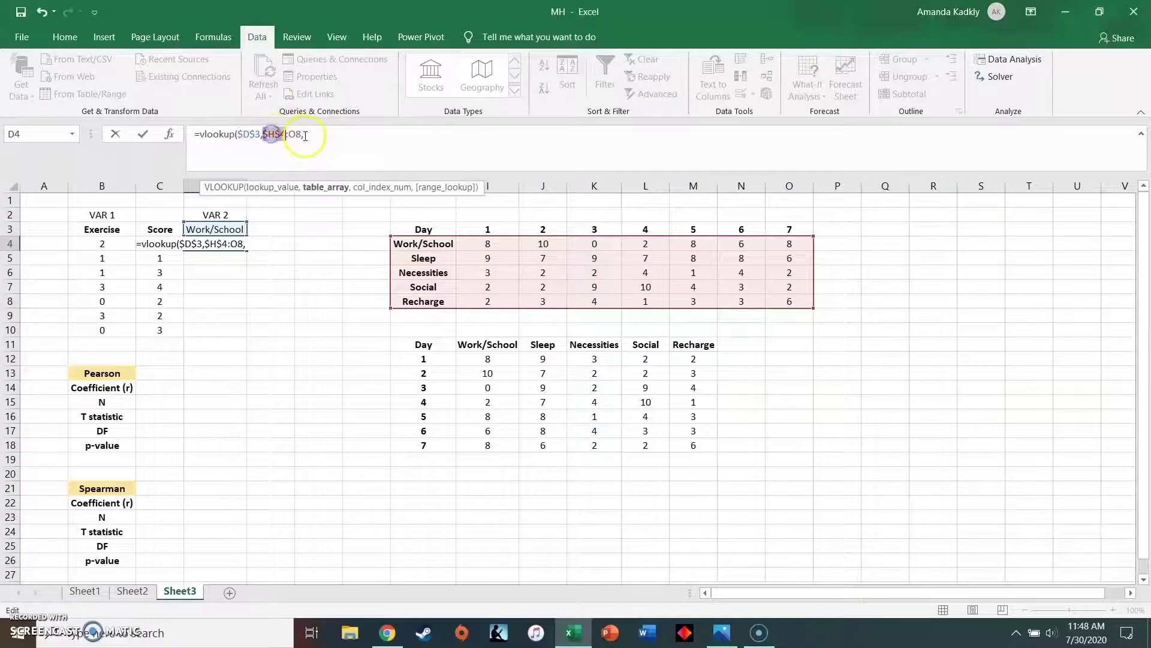
pyautogui.click(345, 133)
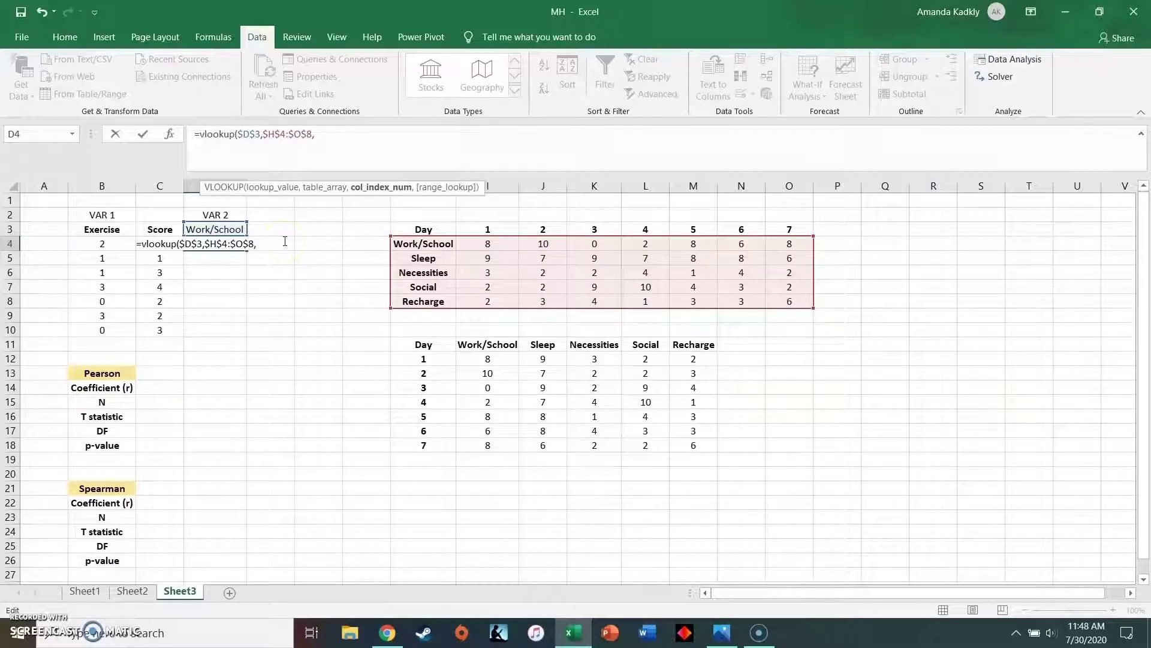
pyautogui.write('2,')
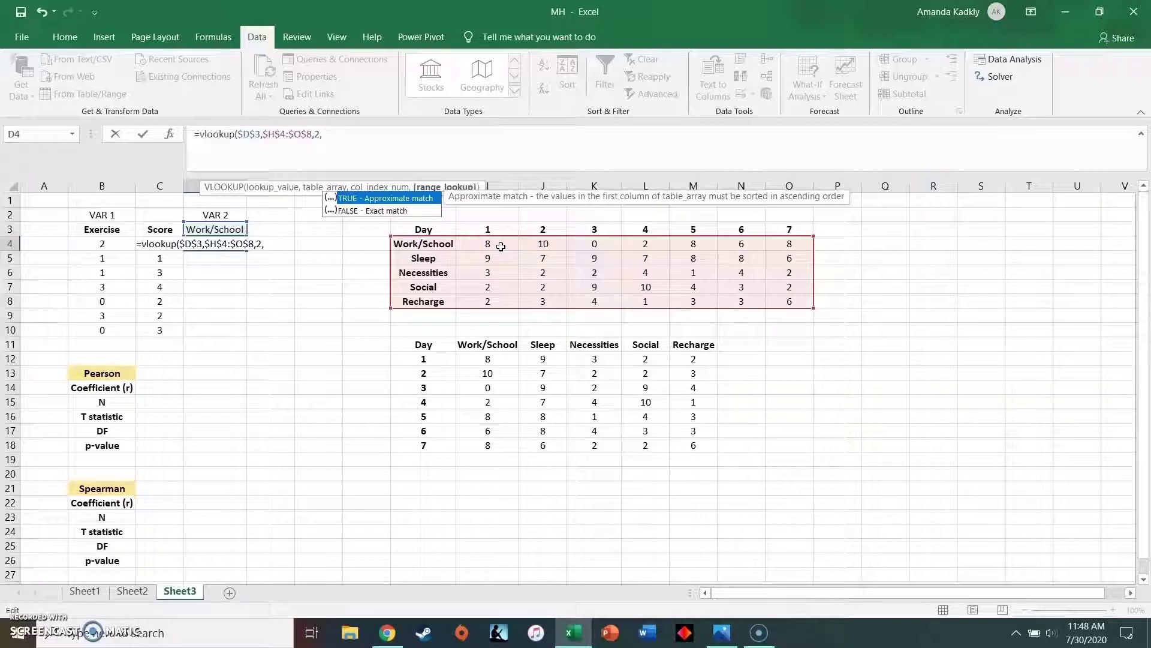
pyautogui.write('0)')
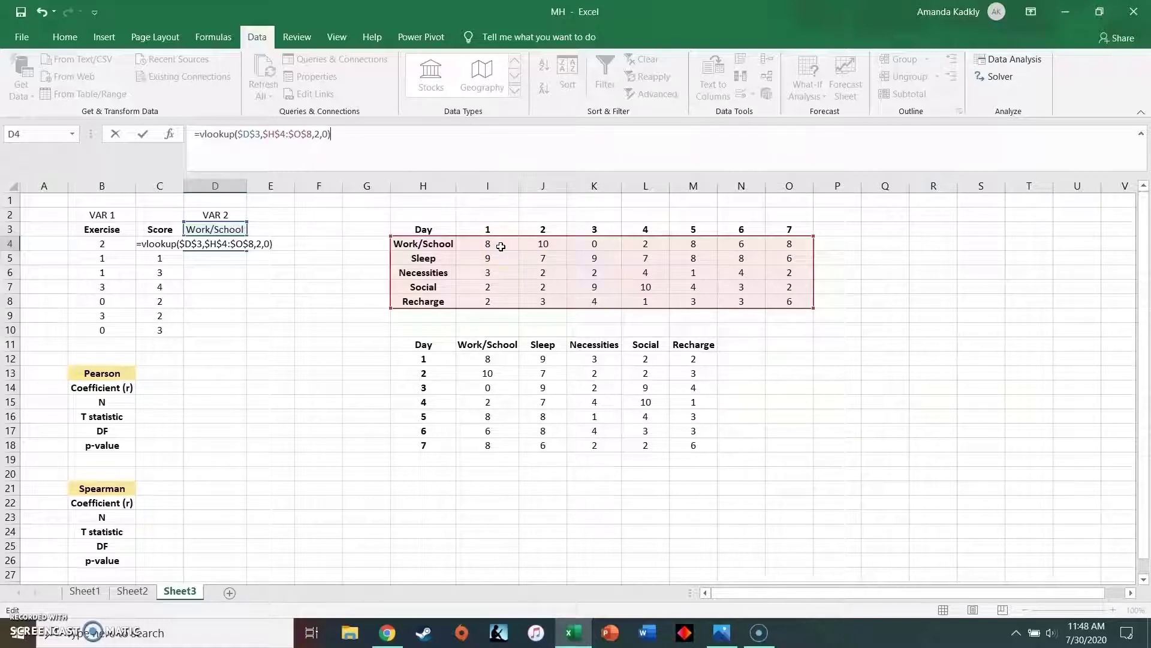
pyautogui.press('Return')
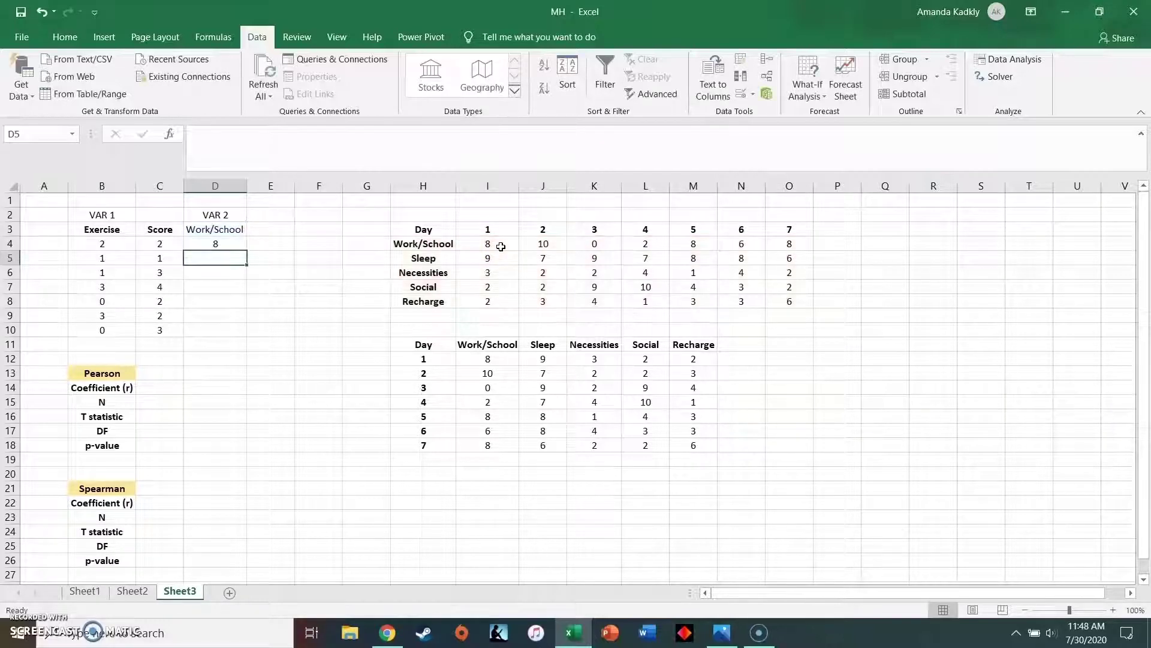
# Step: Fill the VLOOKUP formula from D4 down through D10
pyautogui.click(233, 244)
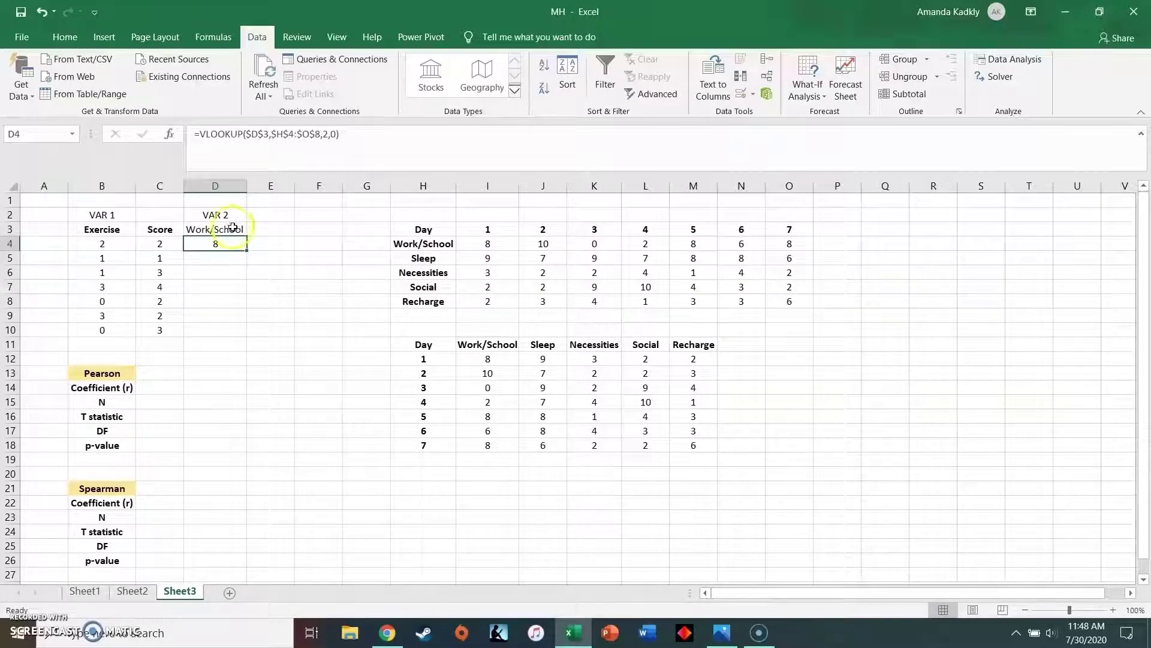
pyautogui.click(510, 245)
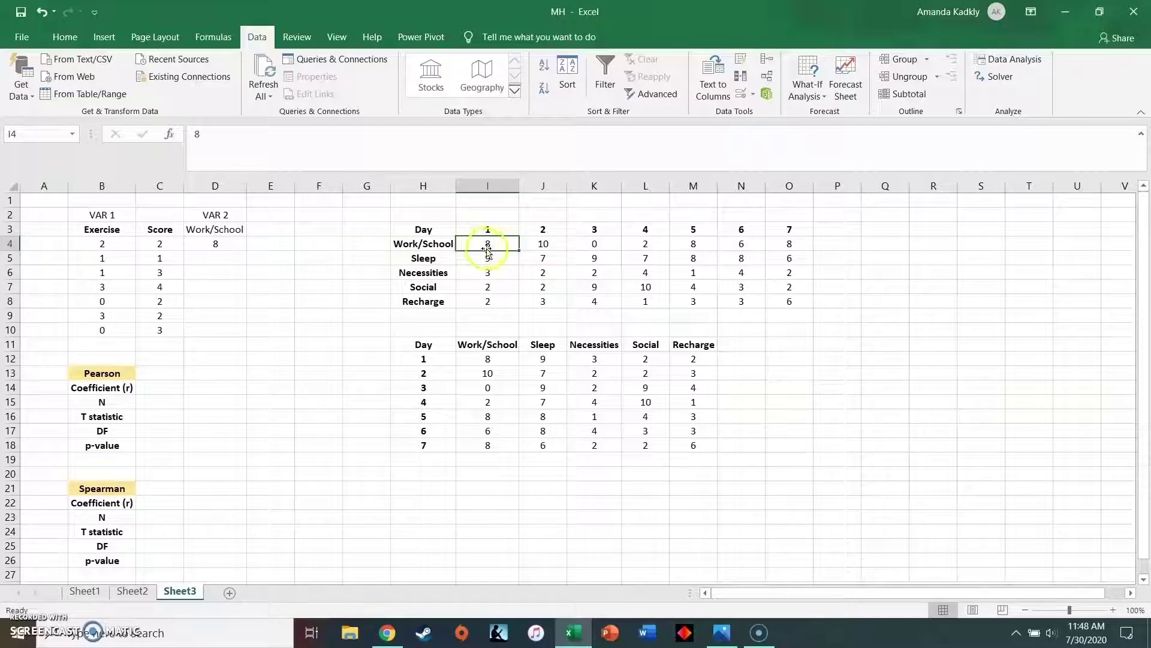
pyautogui.click(232, 243)
pyautogui.moveTo(246, 250); pyautogui.dragTo(233, 341)
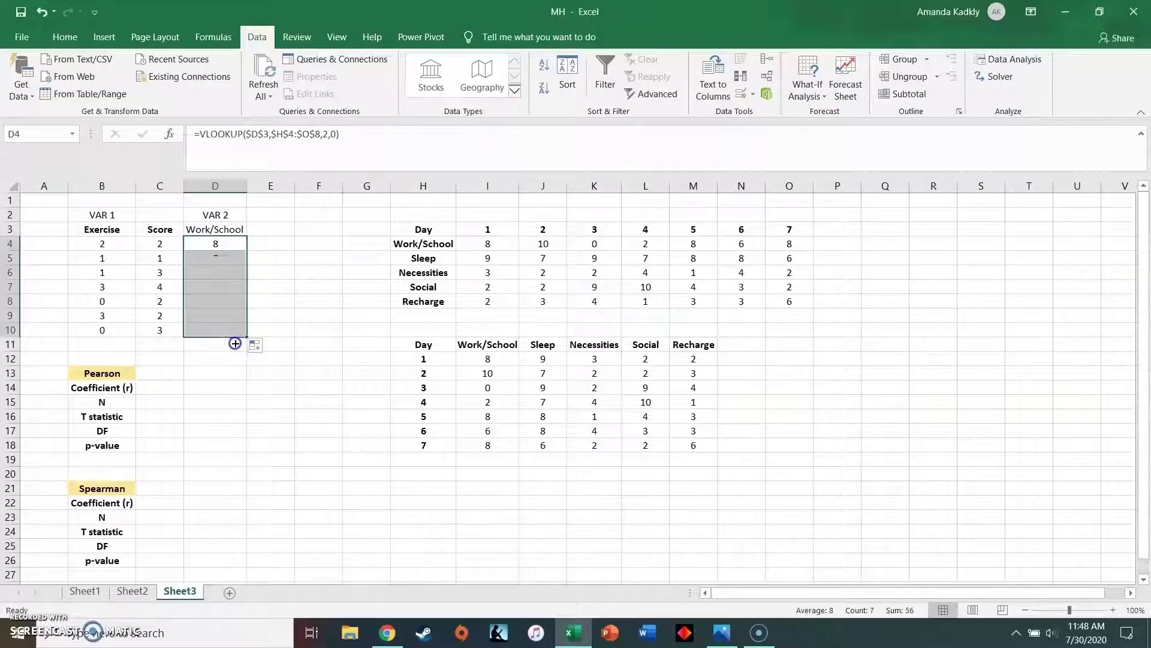
# Step: Change the VLOOKUP column index to 3 in cell D5 and to 4 in cell D6
pyautogui.click(228, 257)
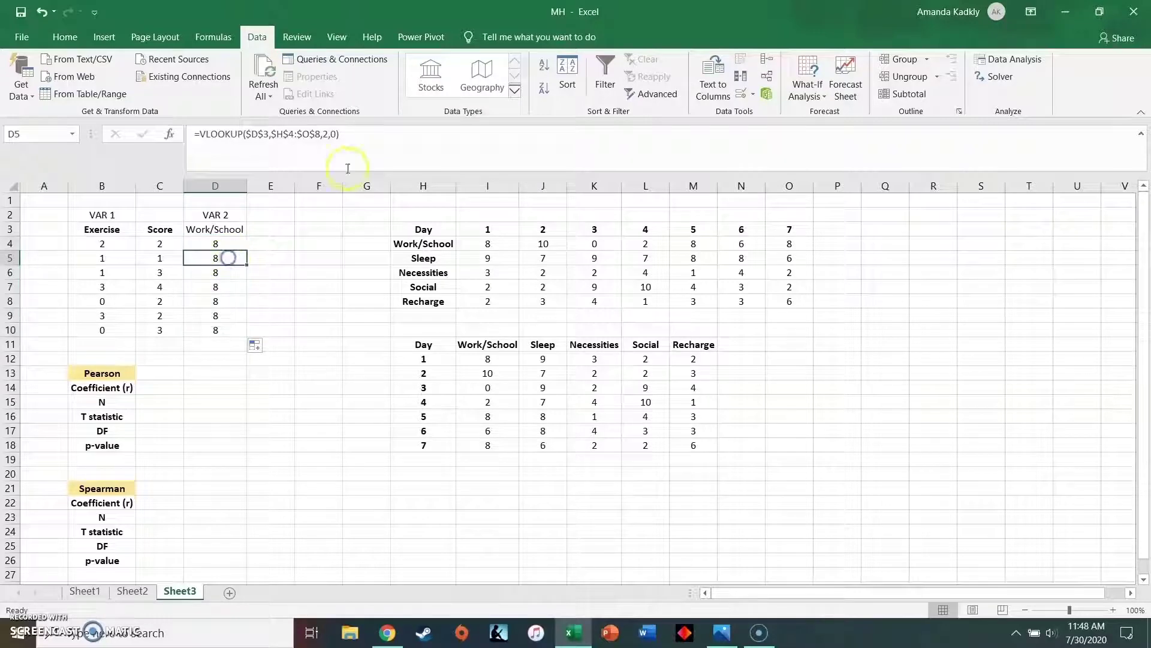
pyautogui.click(327, 144)
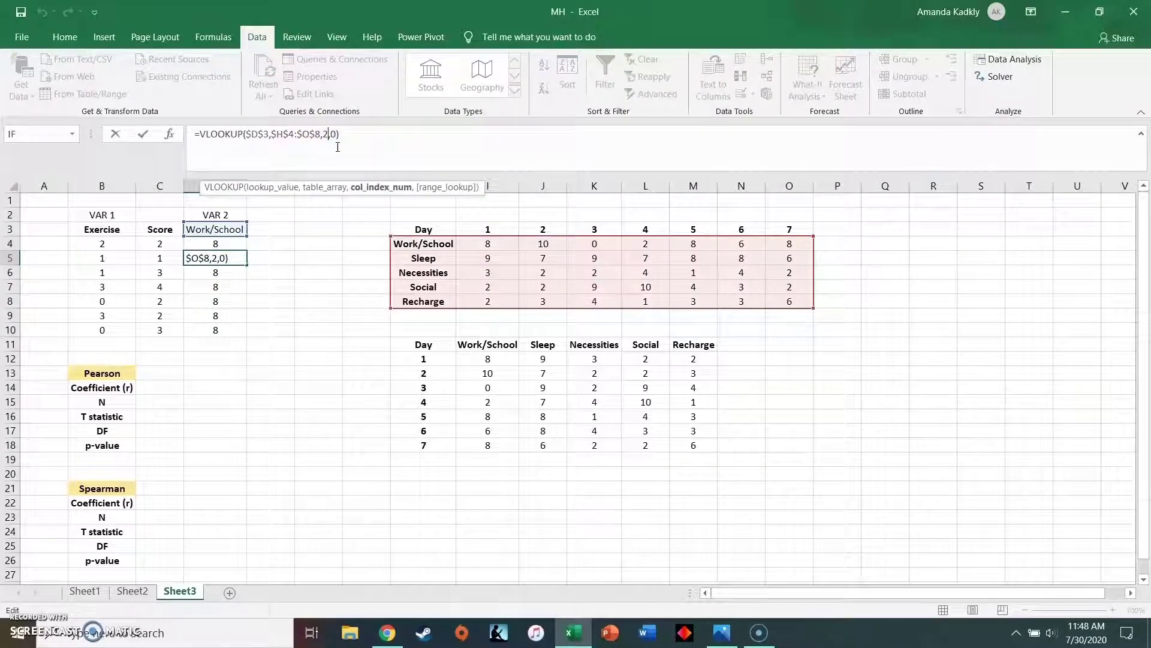
pyautogui.press('BackSpace')
pyautogui.write('3')
pyautogui.press('Return')
pyautogui.click(327, 135)
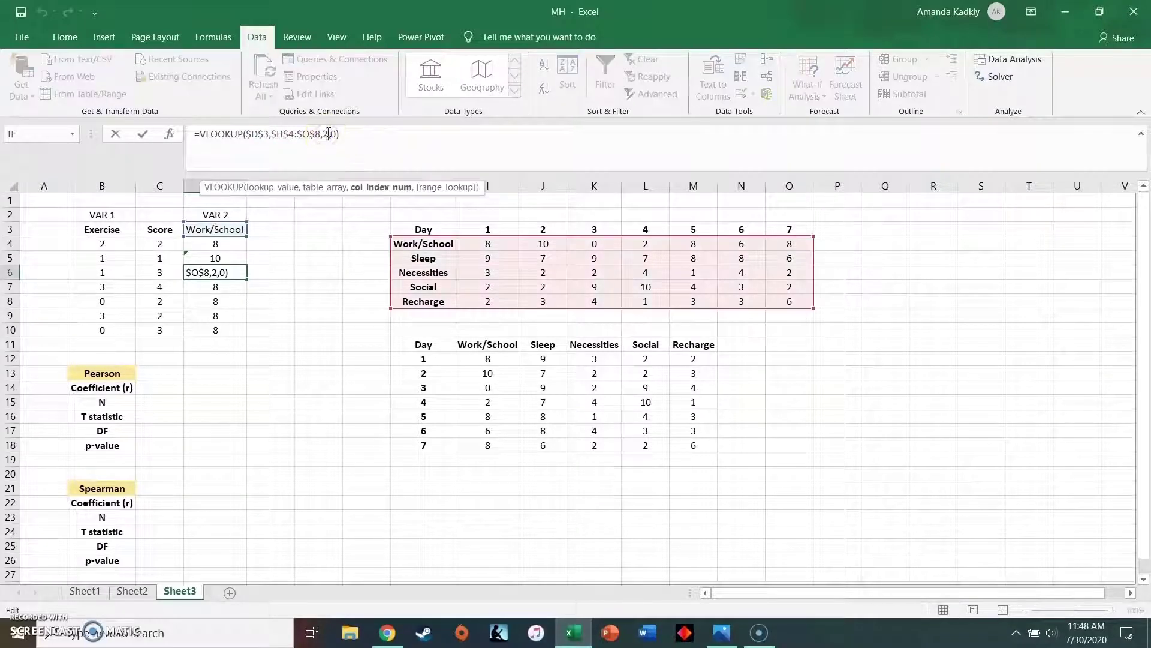
pyautogui.press('BackSpace')
pyautogui.write('4')
pyautogui.press('Return')
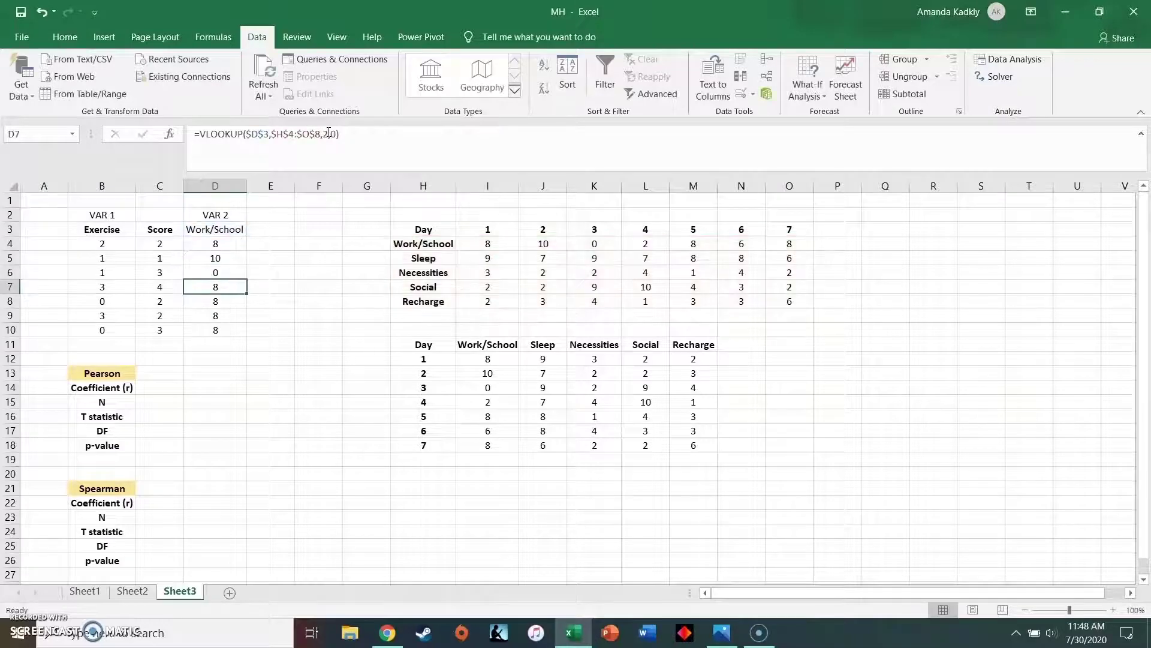
# Step: Change the VLOOKUP column index to 5 in cell D7 and to 6 in cell D8
pyautogui.click(328, 134)
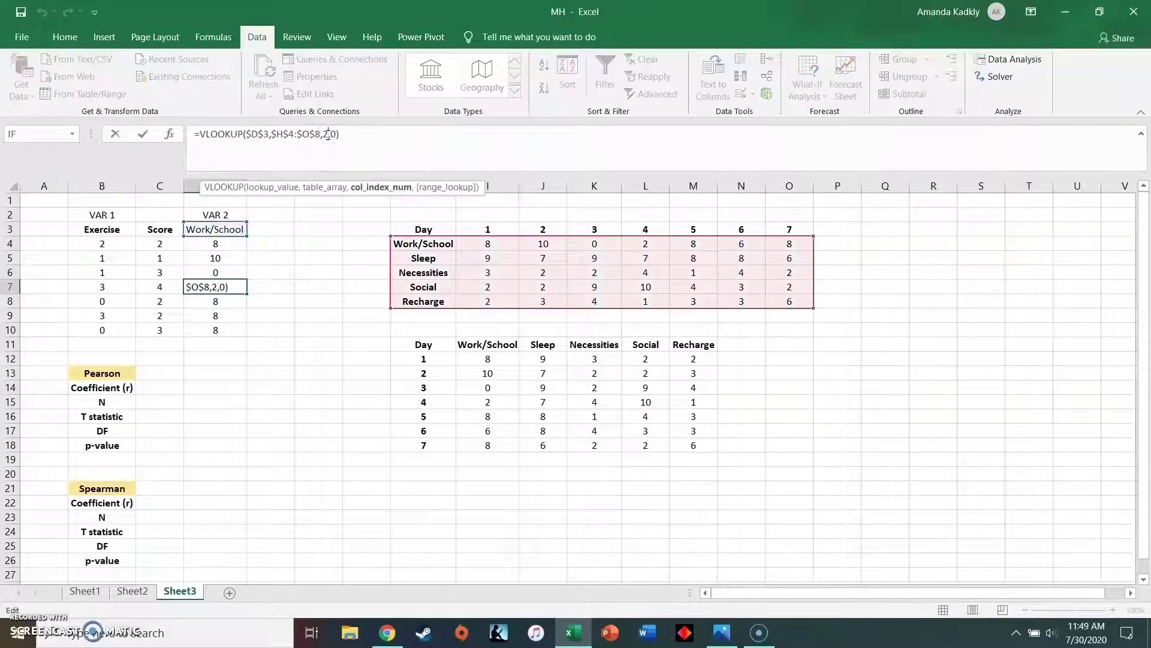
pyautogui.press('BackSpace')
pyautogui.write('5')
pyautogui.press('Return')
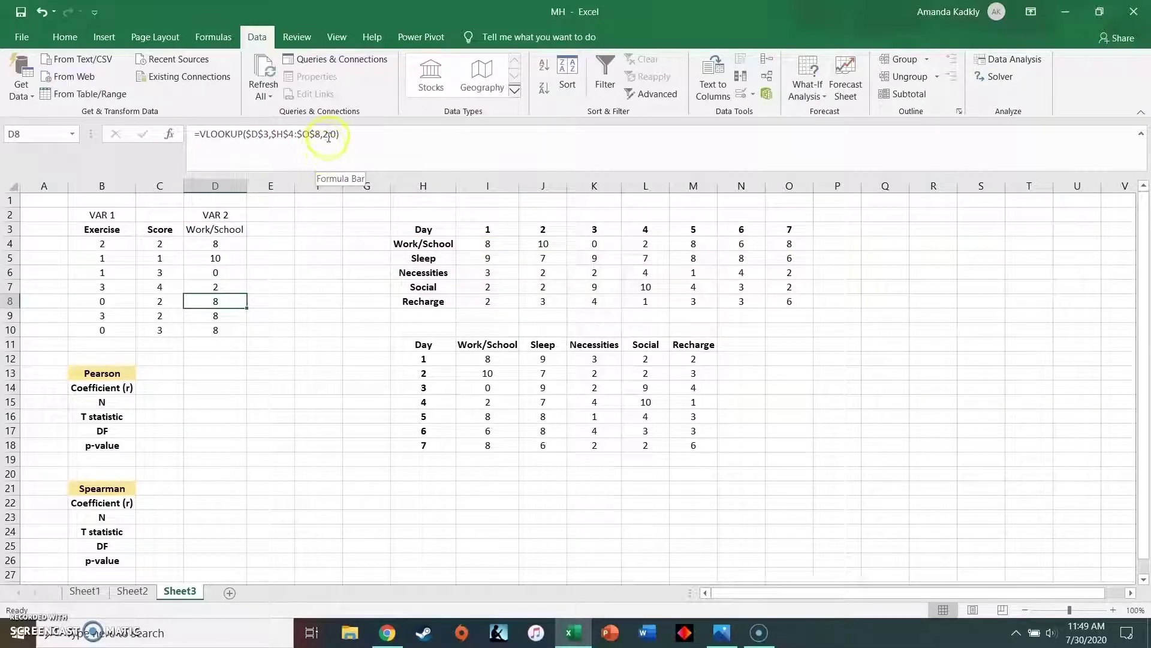
pyautogui.click(328, 135)
pyautogui.press('BackSpace')
pyautogui.write('6')
pyautogui.press('Return')
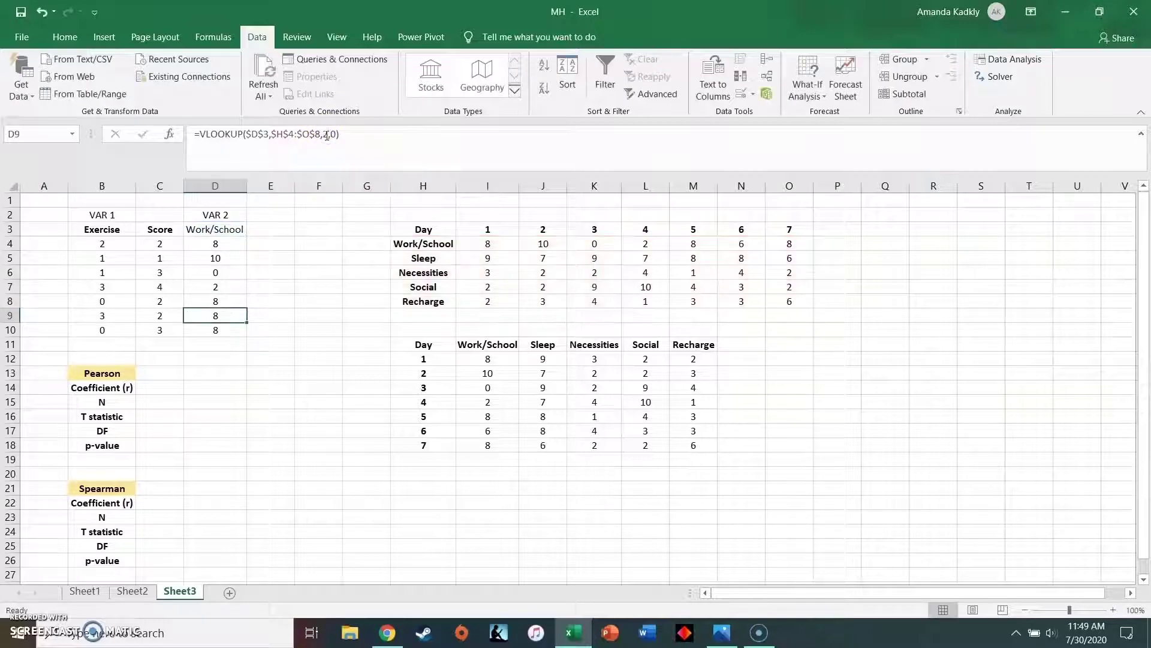
# Step: Change the VLOOKUP column index to 7 in cell D9 and to 8 in cell D10
pyautogui.click(328, 134)
pyautogui.press('BackSpace')
pyautogui.write('7')
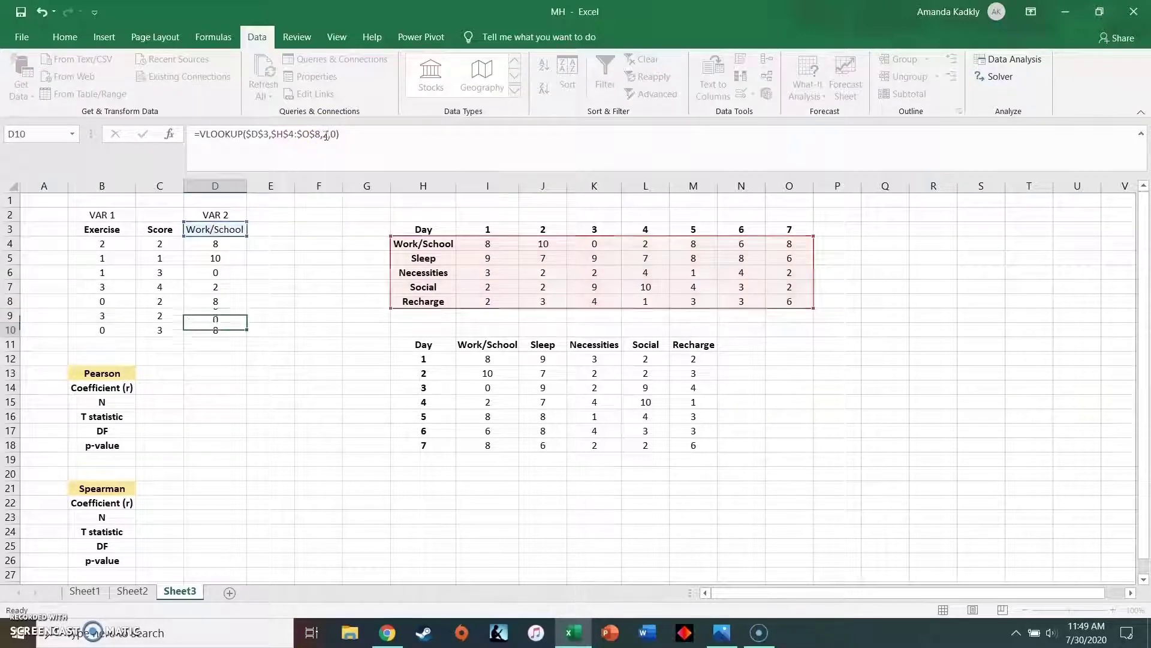
pyautogui.press('Return')
pyautogui.click(328, 135)
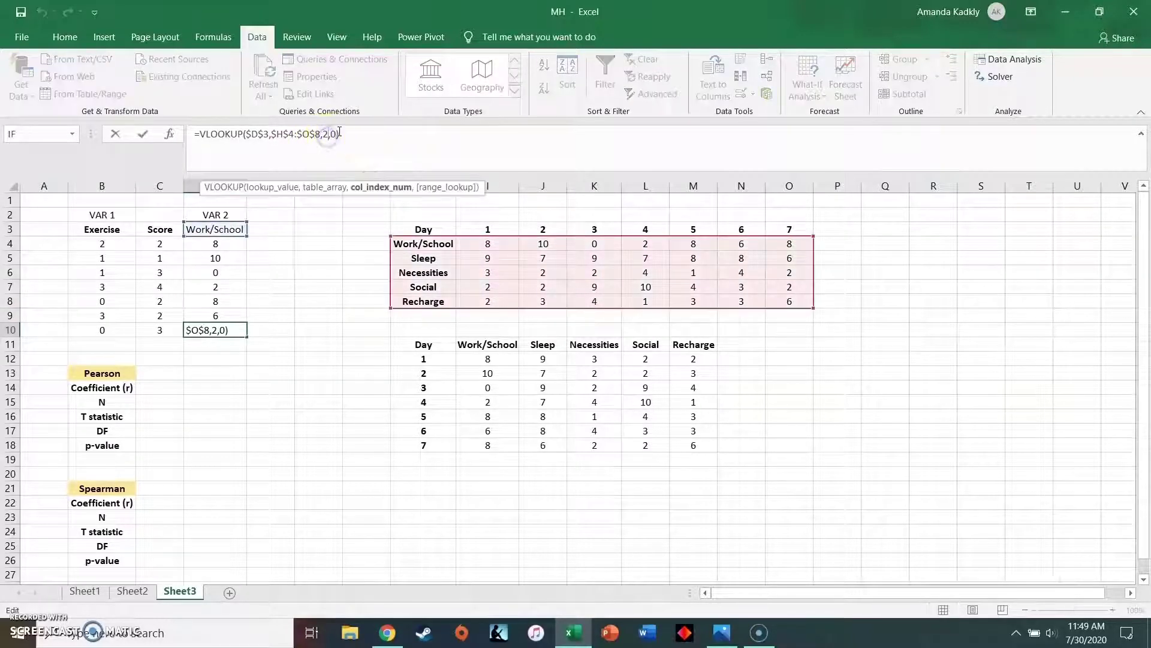
pyautogui.press('BackSpace')
pyautogui.write('8')
pyautogui.press('Return')
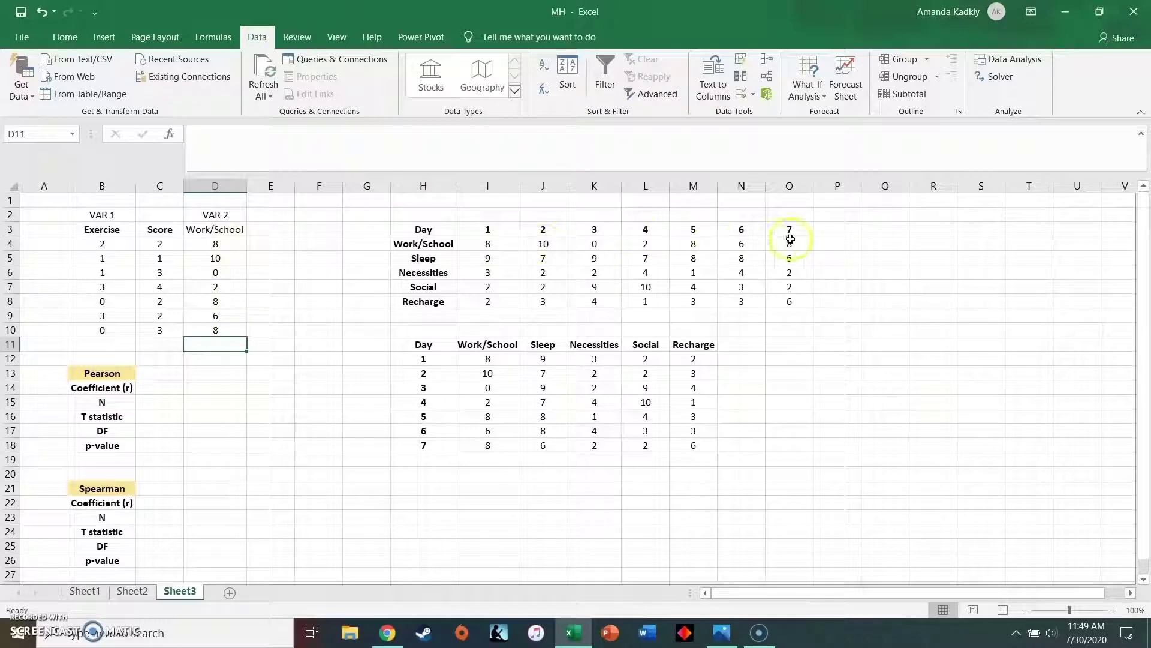
# Step: Test the lookups by choosing Sleep and Necessities for D3, ending with Work/School selected
pyautogui.click(239, 215)
pyautogui.click(242, 230)
pyautogui.click(253, 229)
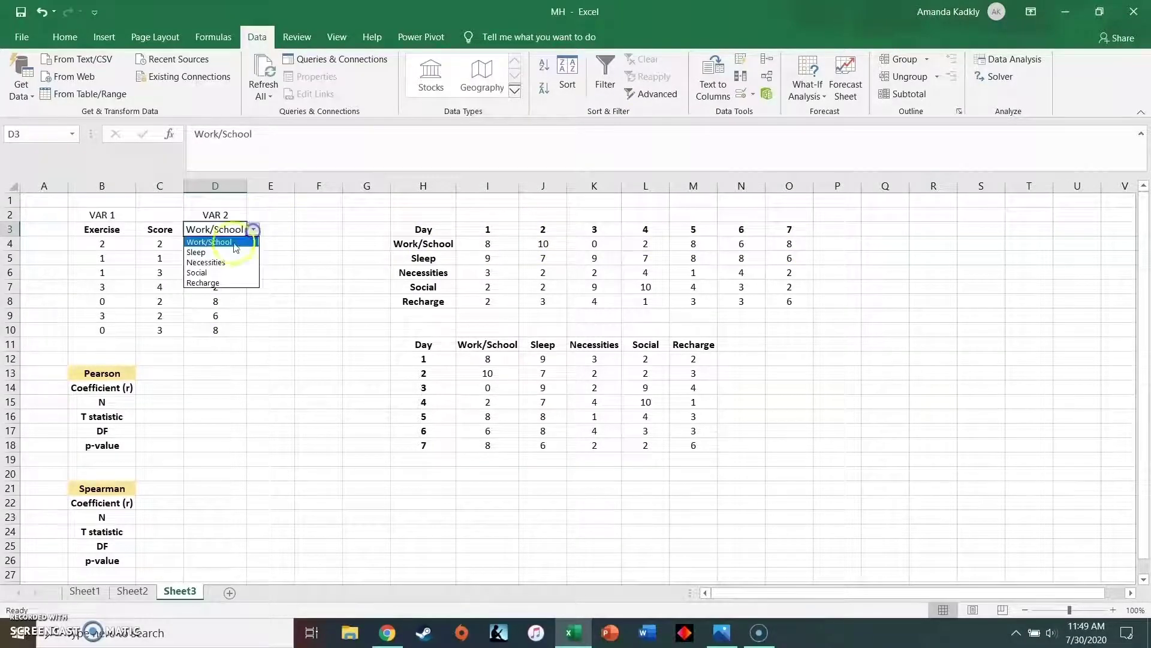
pyautogui.click(225, 248)
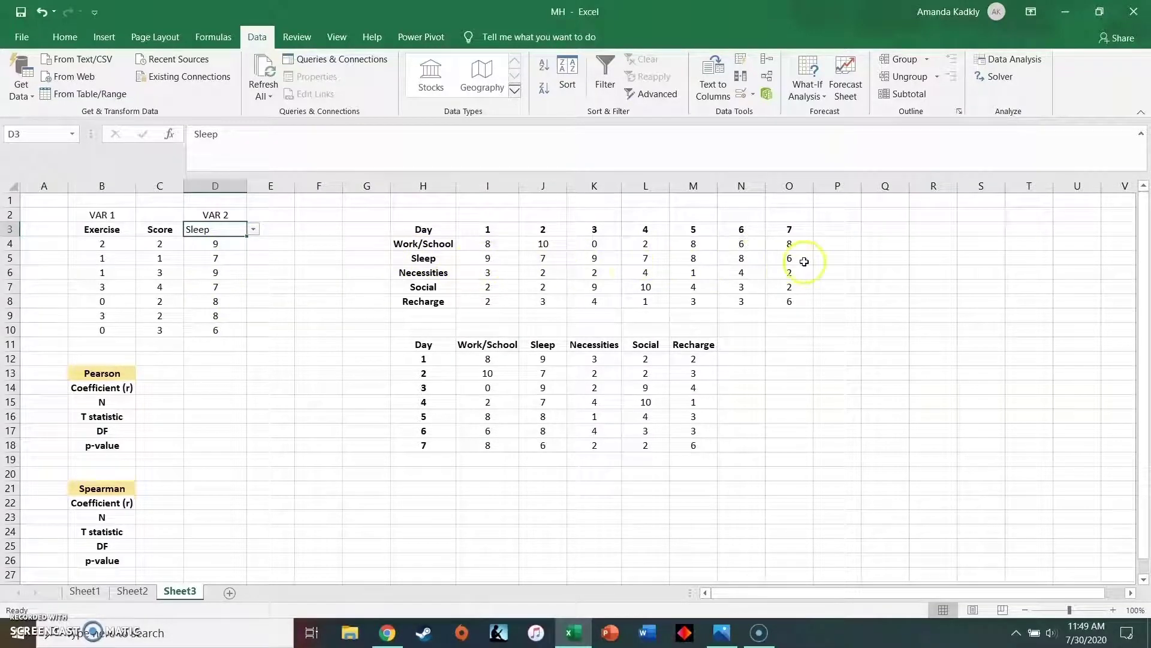
pyautogui.click(253, 229)
pyautogui.click(209, 261)
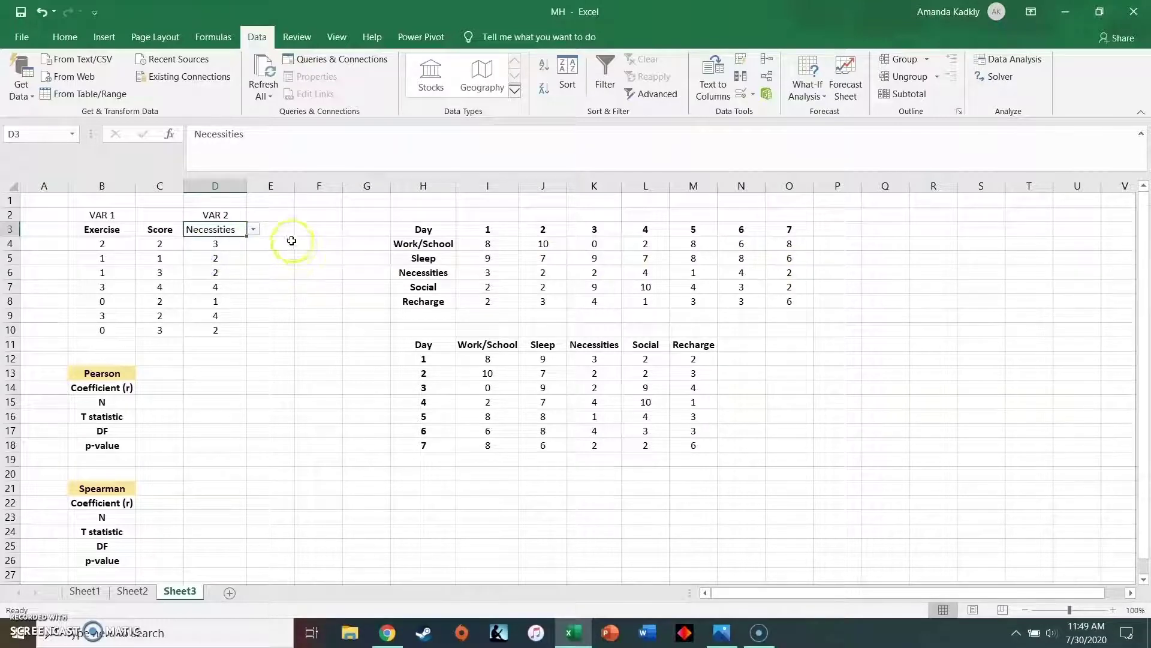
pyautogui.click(253, 229)
pyautogui.click(223, 242)
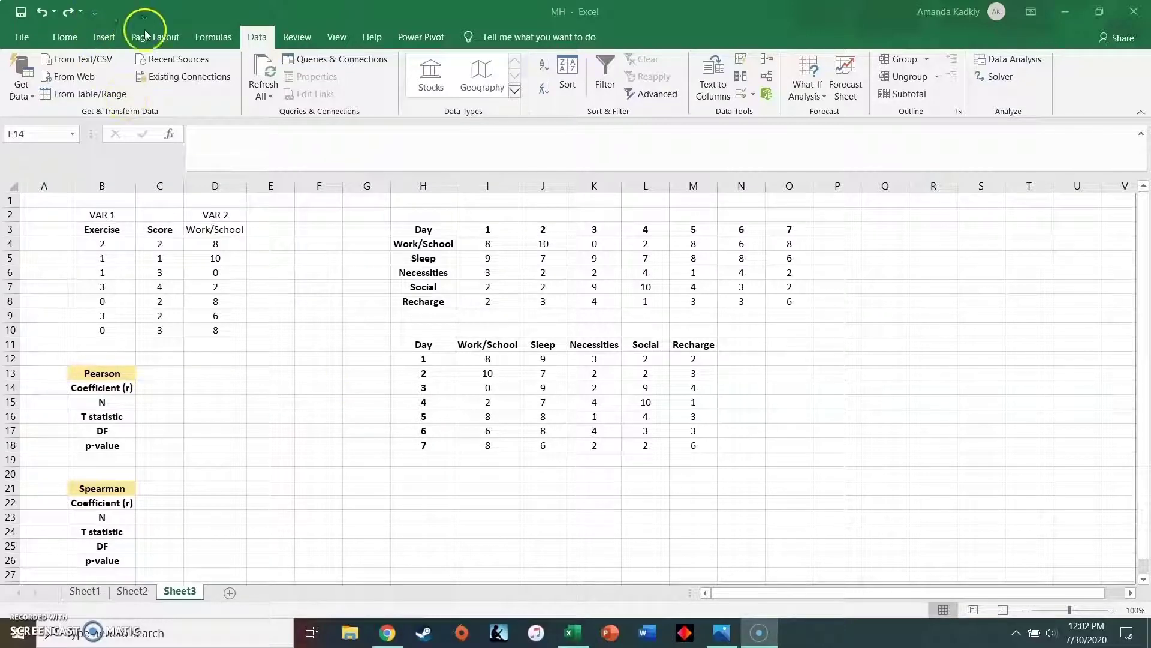
pyautogui.click(1011, 58)
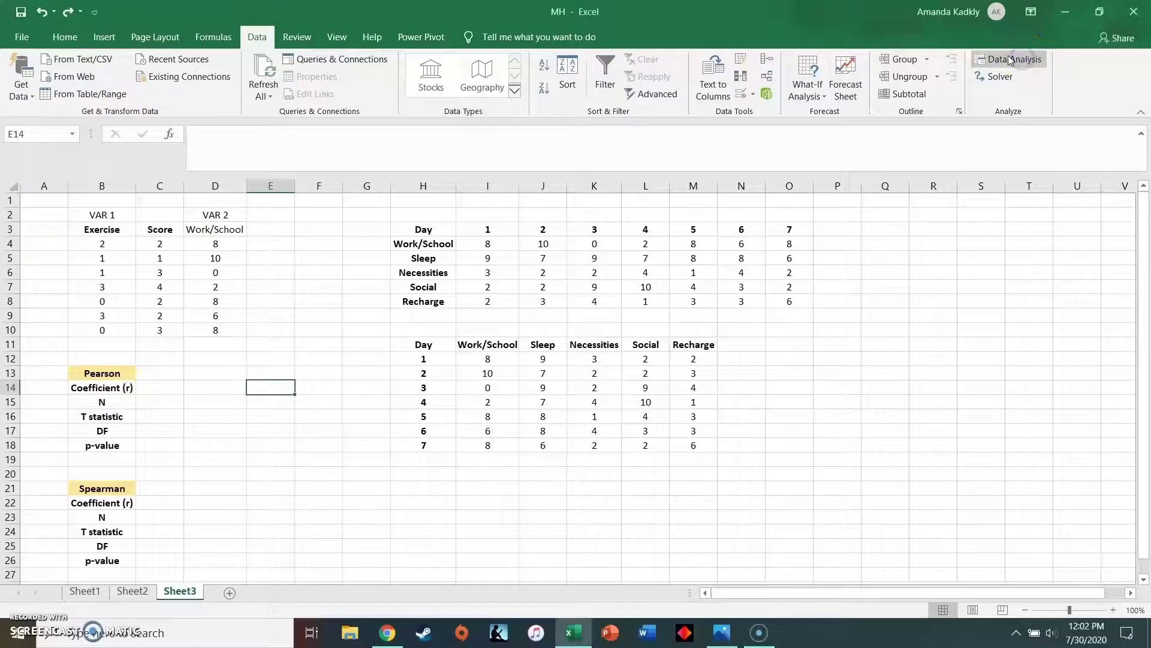
pyautogui.click(579, 231)
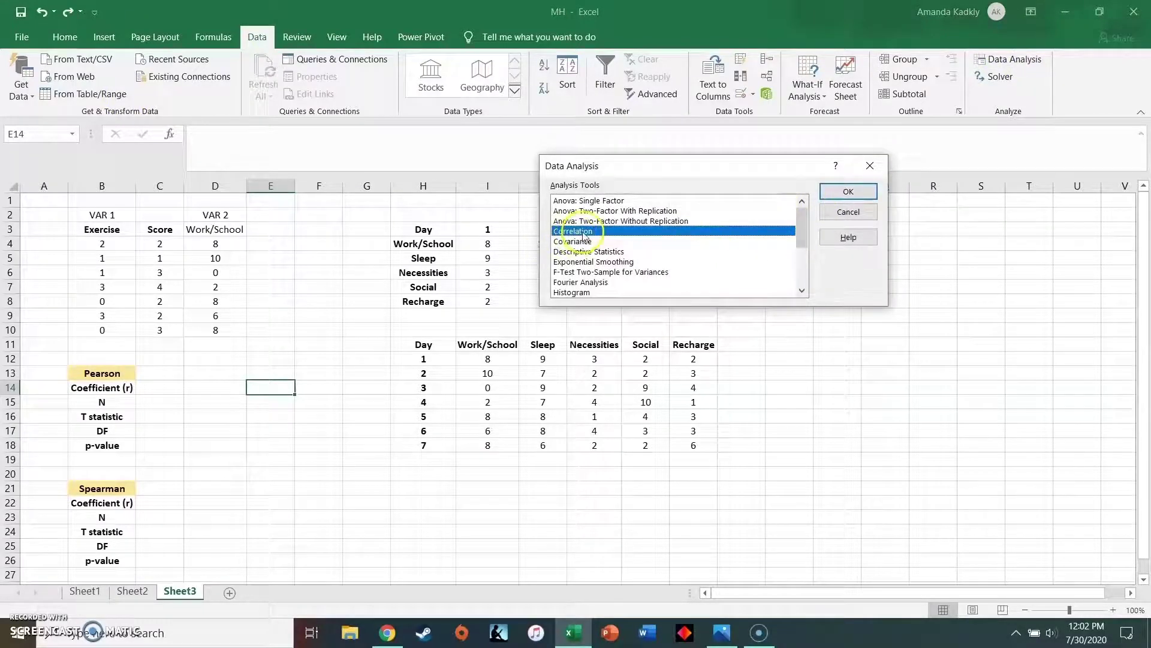
pyautogui.click(870, 166)
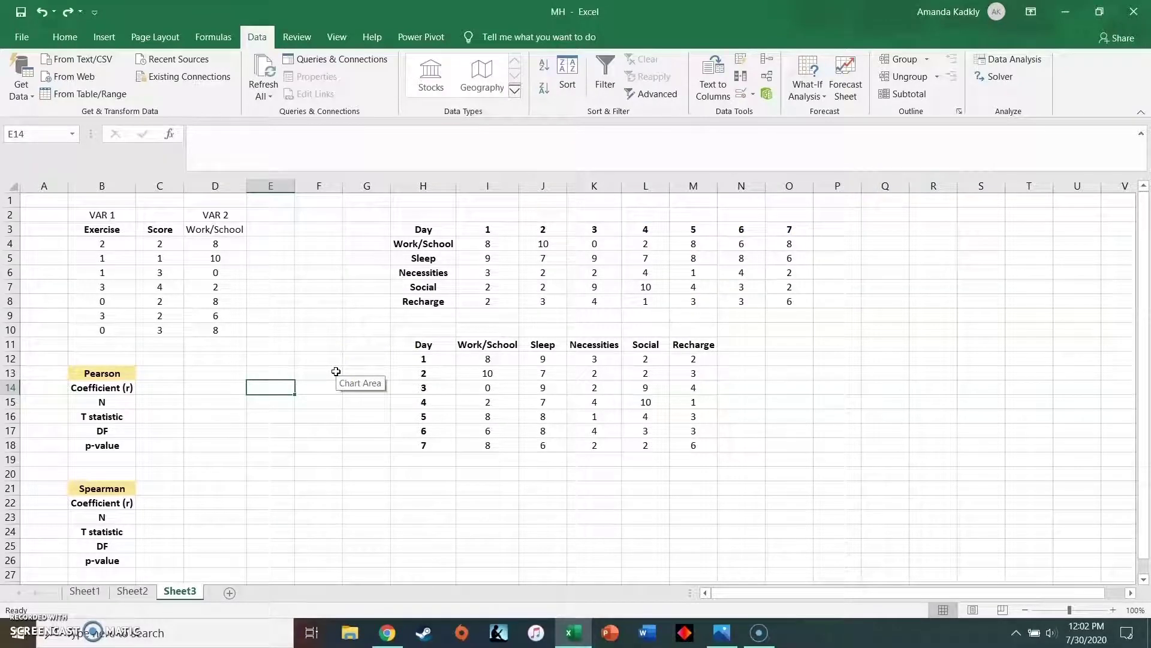
# Step: Calculate the Pearson coefficient in C14 with =PEARSON(B4:B10,D4:D10), comparing the exercise values with the selected activity's values
pyautogui.click(222, 386)
pyautogui.click(169, 386)
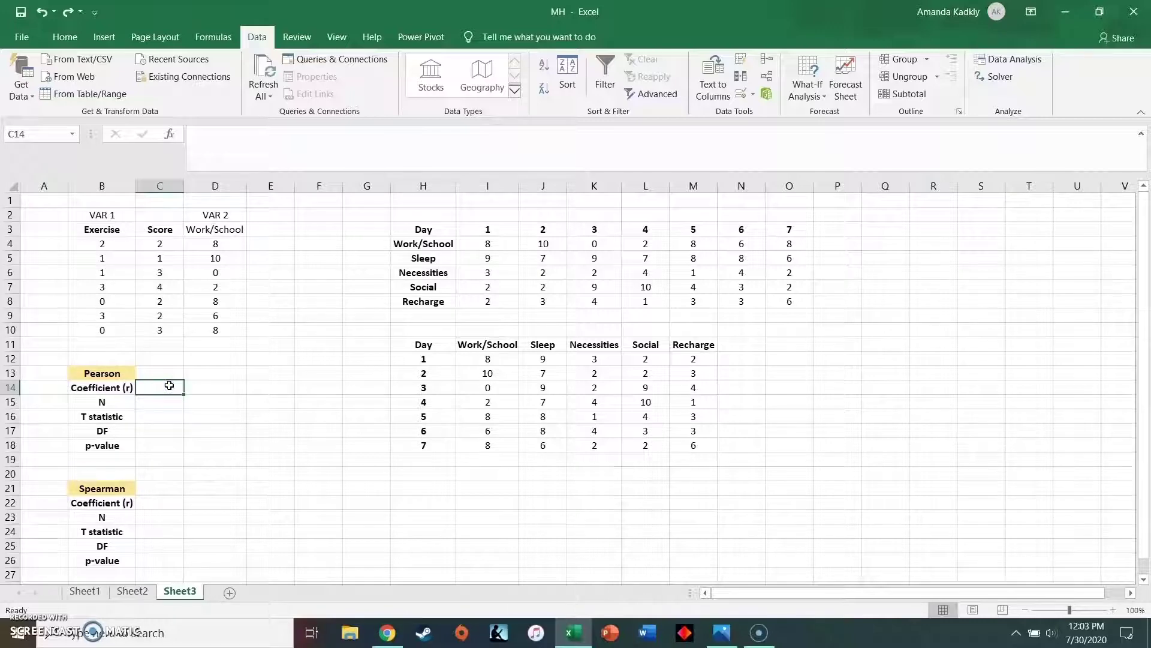
pyautogui.write('=')
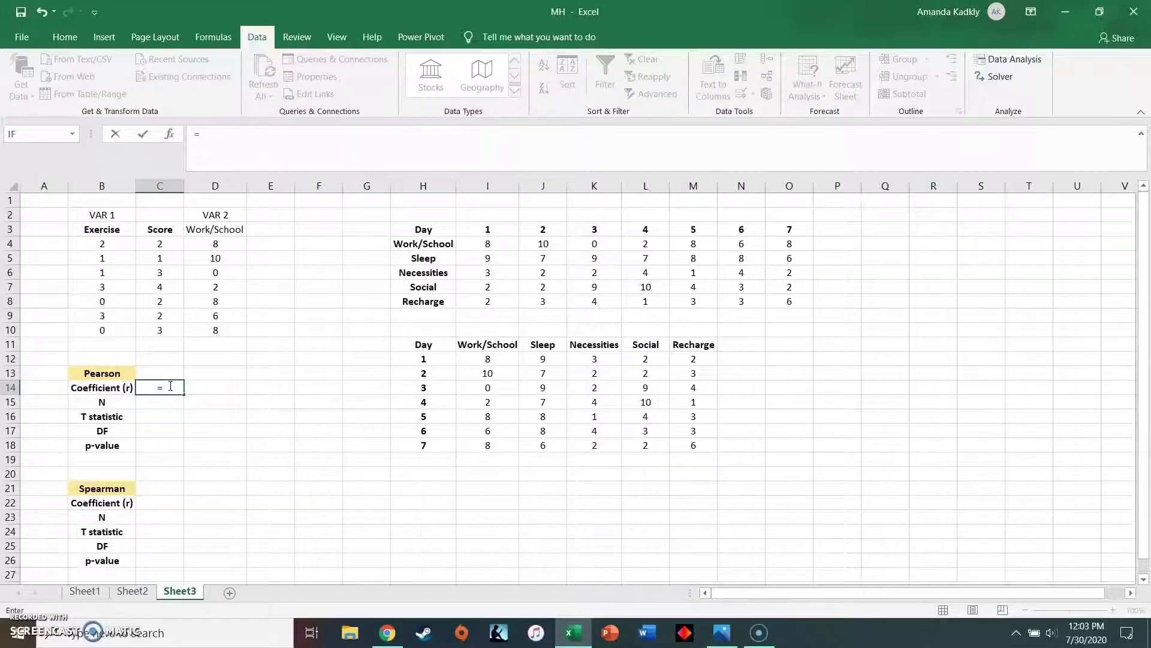
pyautogui.write('pearson')
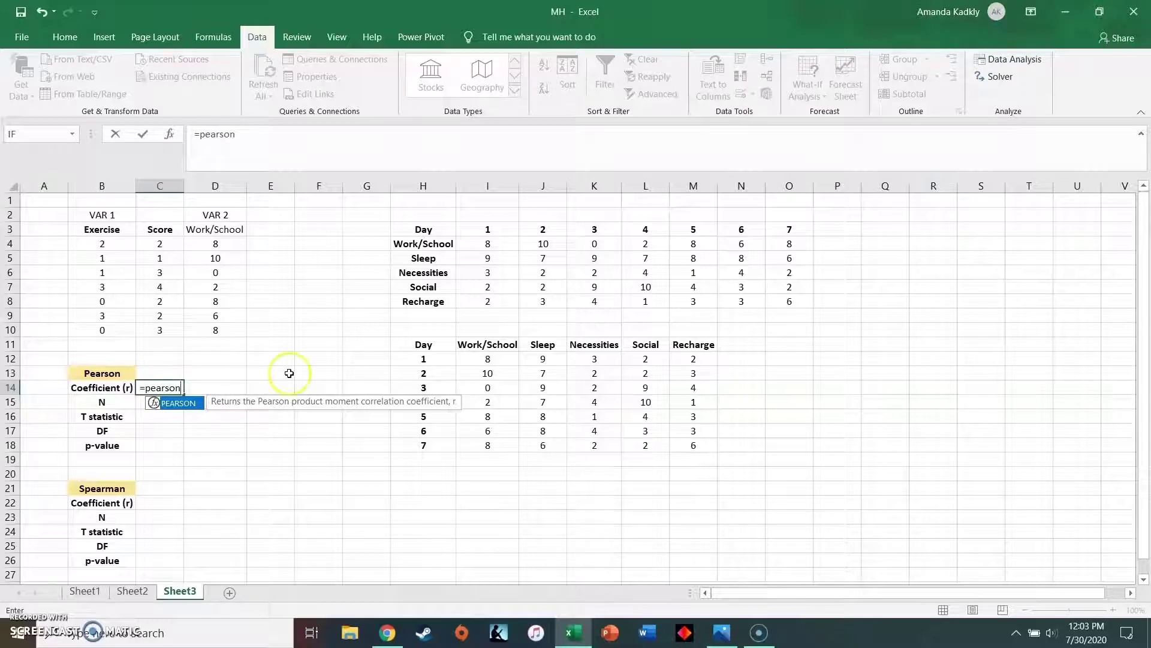
pyautogui.write('(')
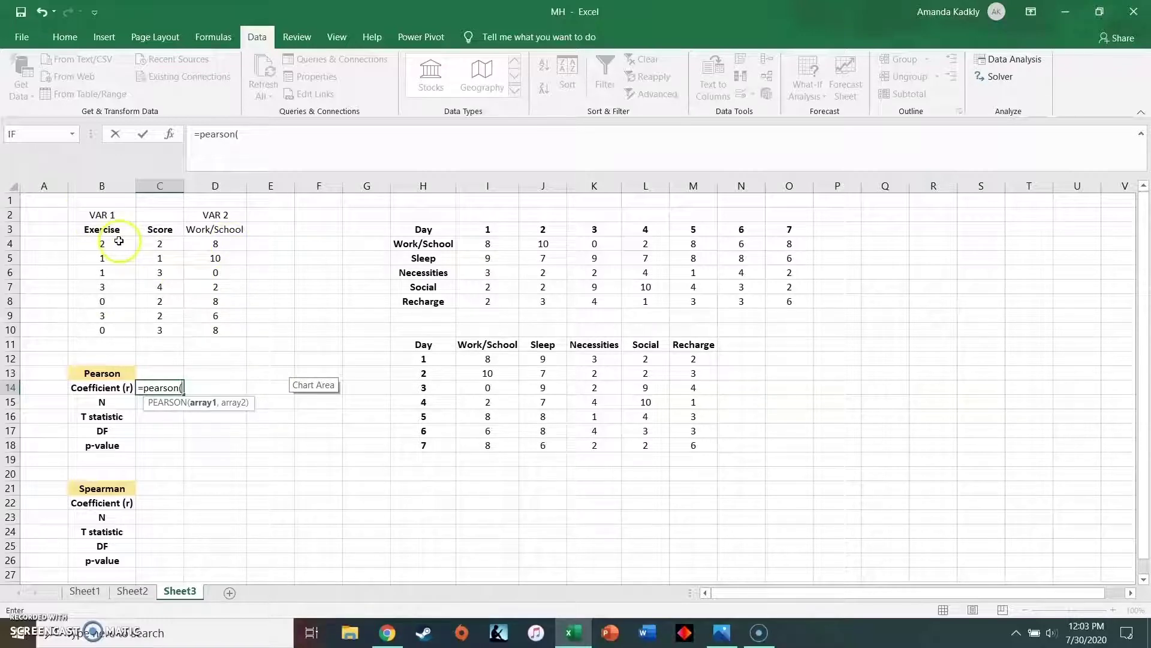
pyautogui.moveTo(114, 244); pyautogui.dragTo(113, 335)
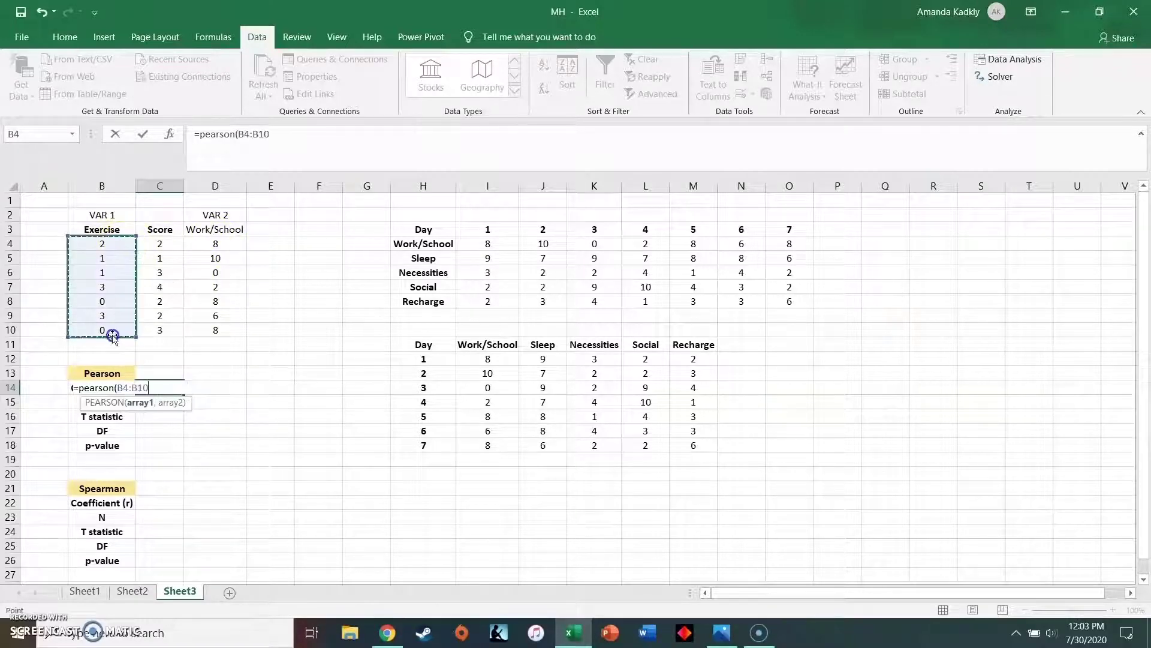
pyautogui.write(',')
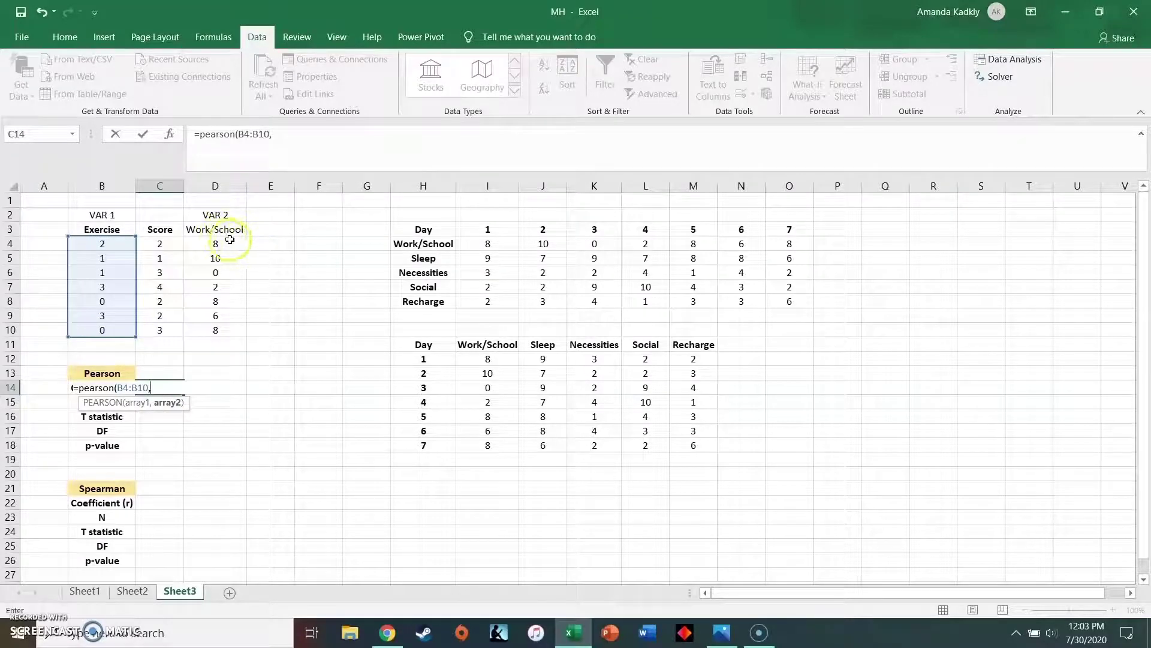
pyautogui.moveTo(230, 240); pyautogui.dragTo(234, 331)
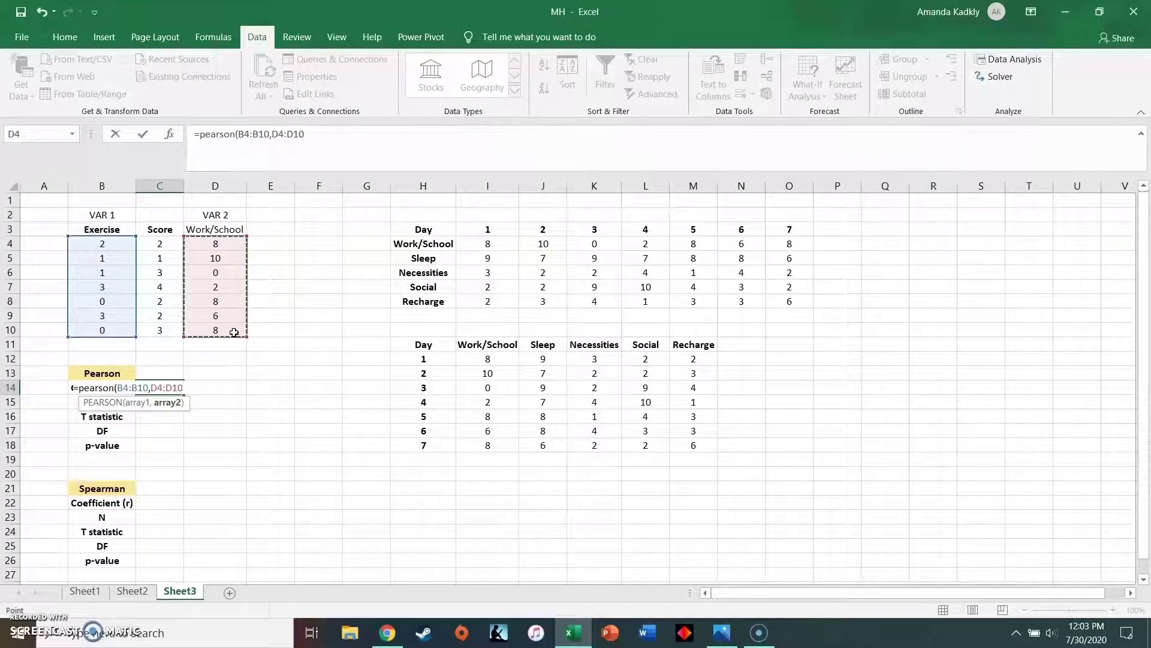
pyautogui.write(')')
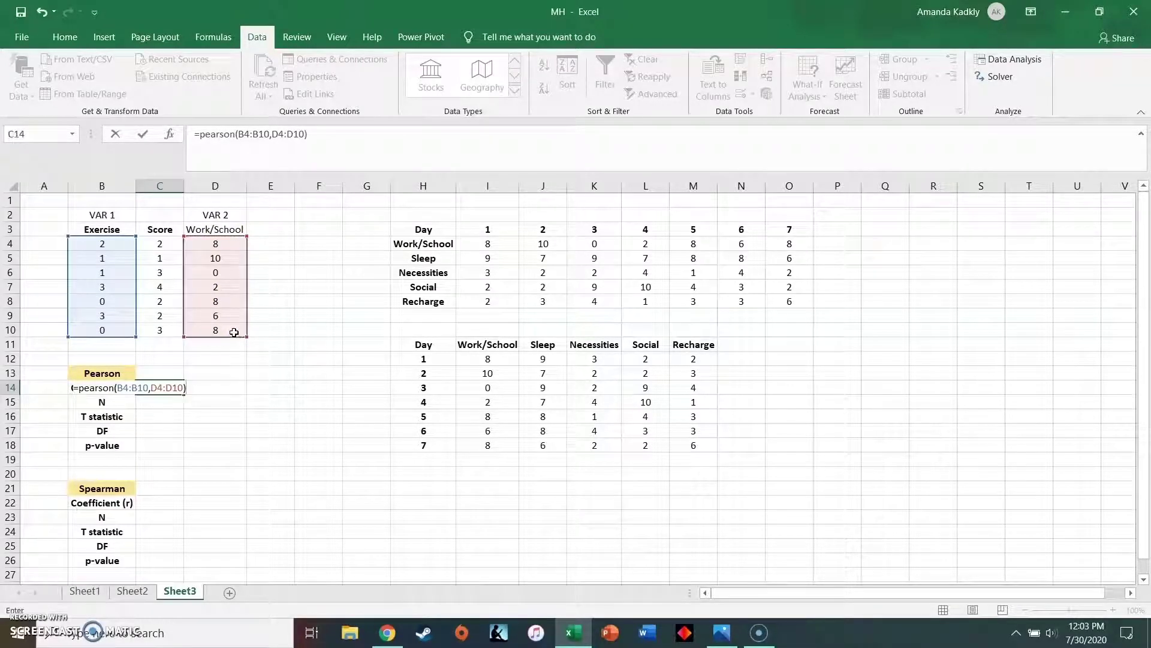
pyautogui.press('Return')
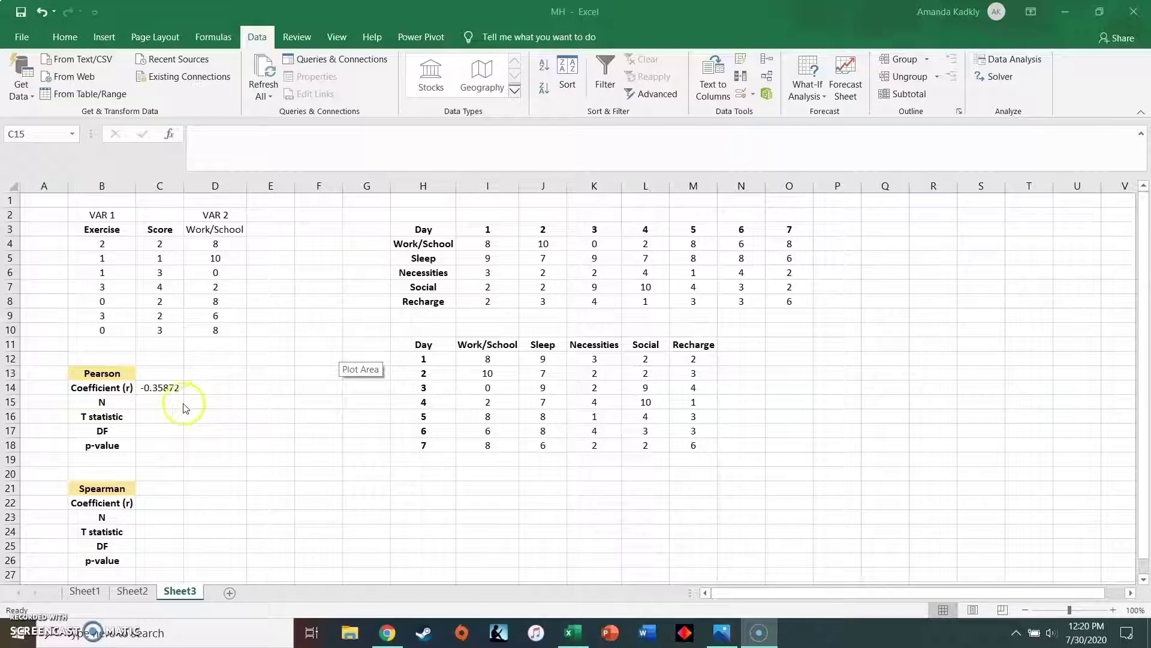
# Step: Compute the Pearson sample size N in C15 with =COUNT(B4:B10)
pyautogui.click(168, 403)
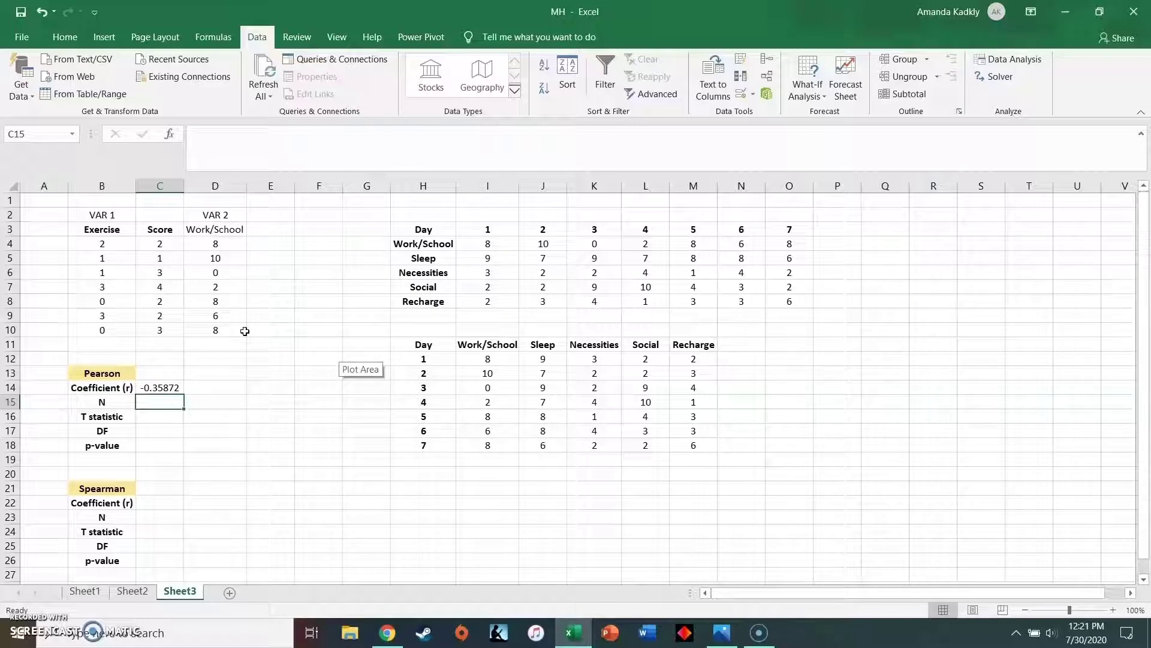
pyautogui.write('=coun')
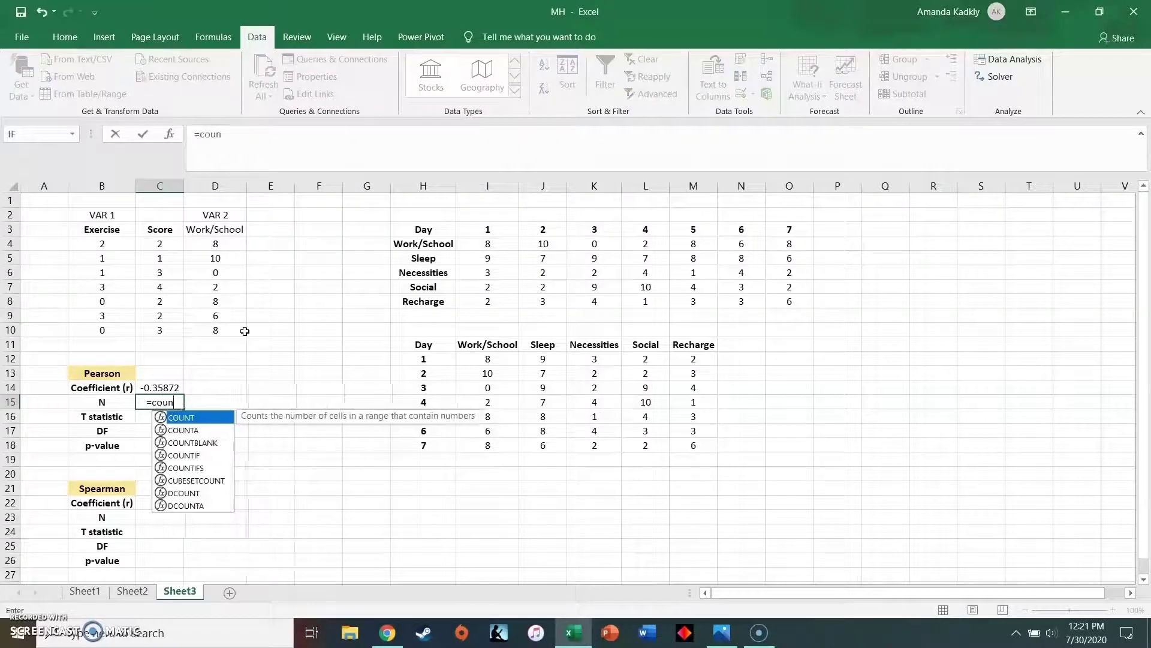
pyautogui.write('t(')
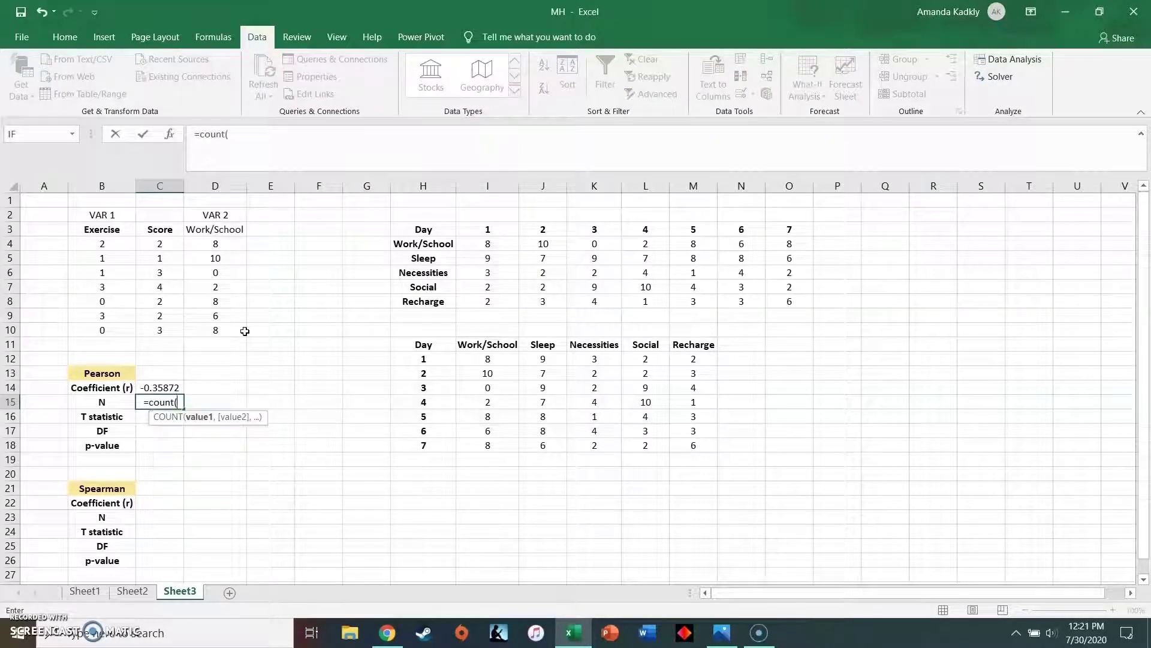
pyautogui.moveTo(102, 244); pyautogui.dragTo(117, 327)
pyautogui.write(')')
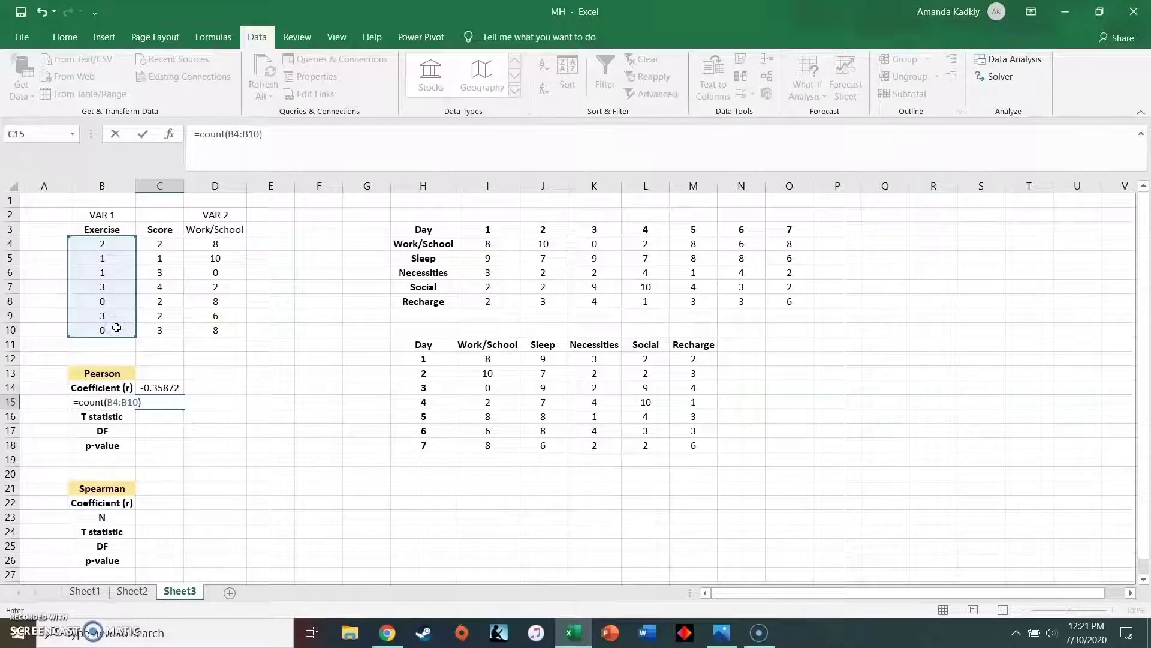
pyautogui.press('Return')
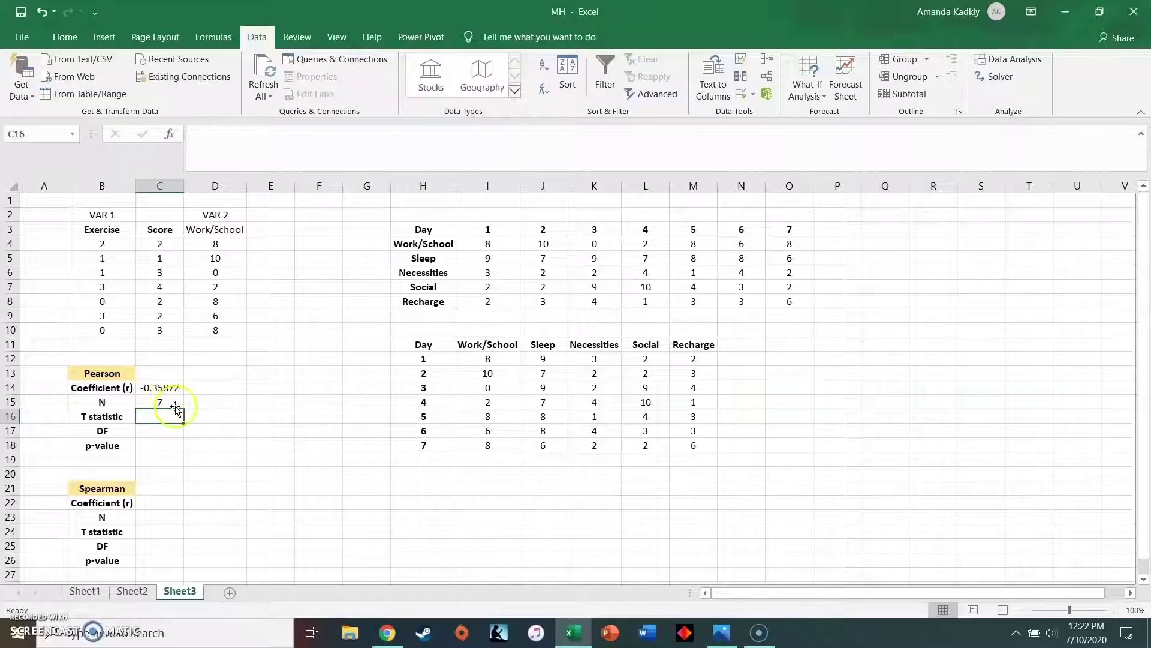
# Step: Paste the copied T statistic formula =ABS(C14)*(SQRT(C15-2))/(SQRT(1-(ABS(C14)^2))) into C16
pyautogui.rightClick(210, 137)
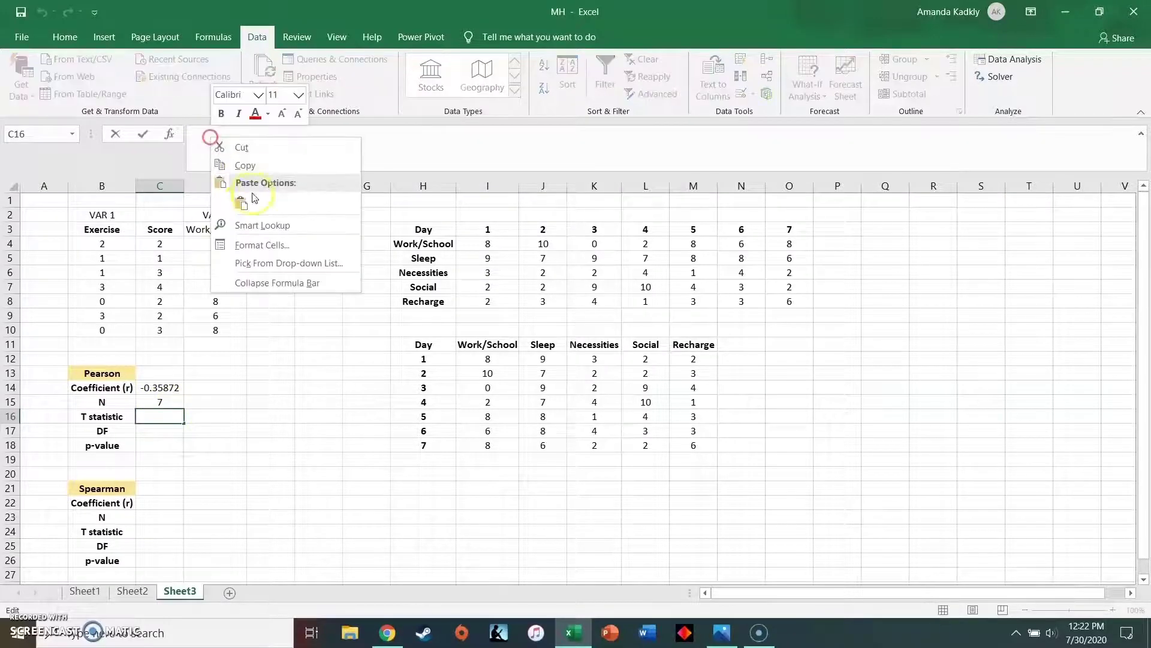
pyautogui.click(252, 199)
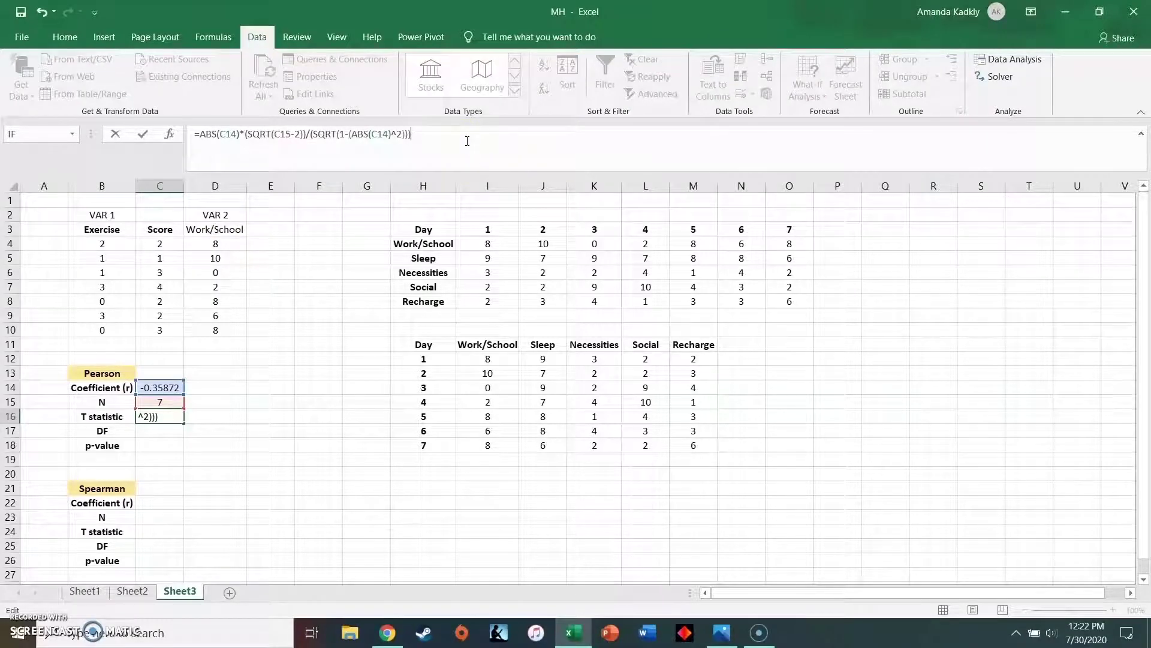
pyautogui.click(210, 146)
pyautogui.click(156, 379)
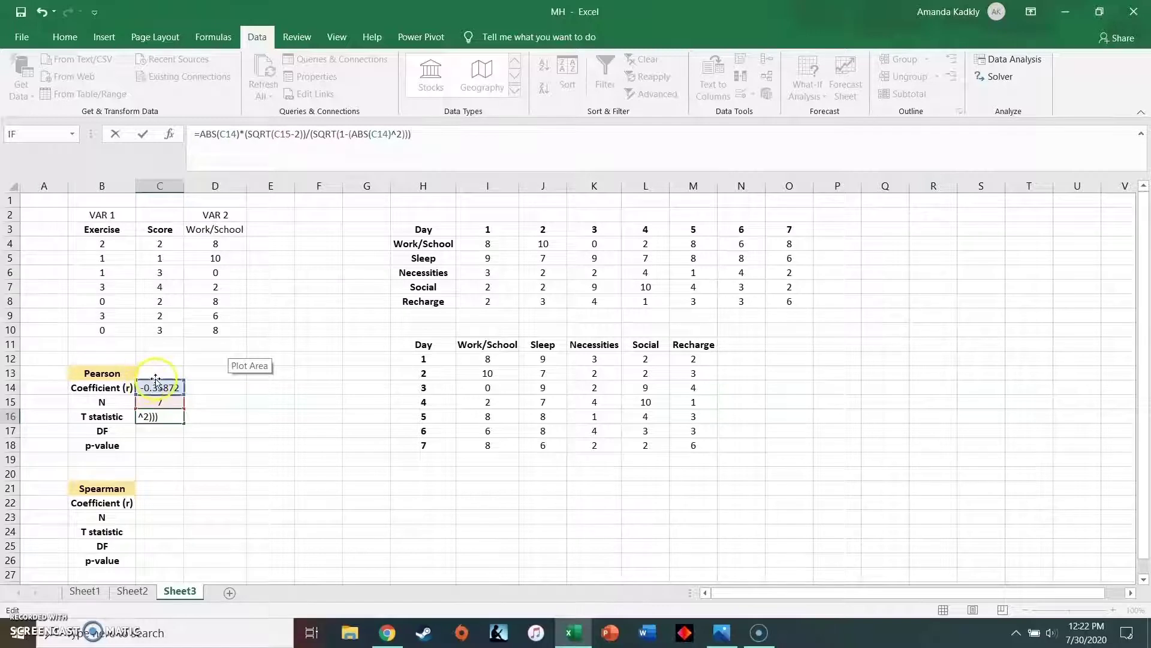
pyautogui.click(177, 365)
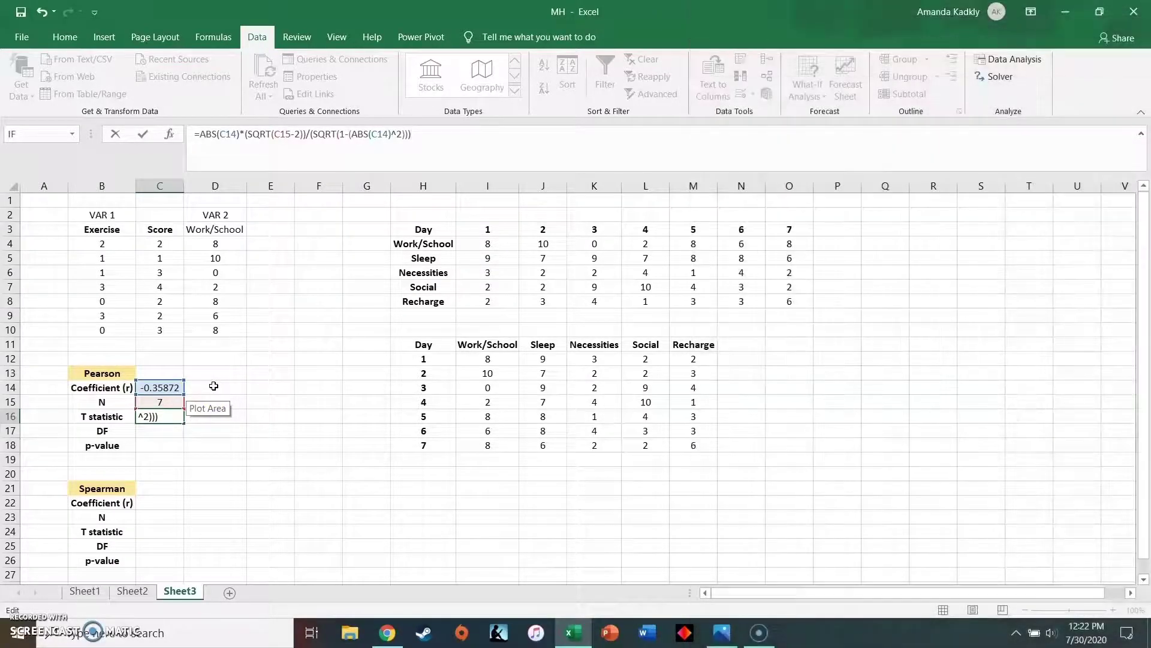
pyautogui.press('Return')
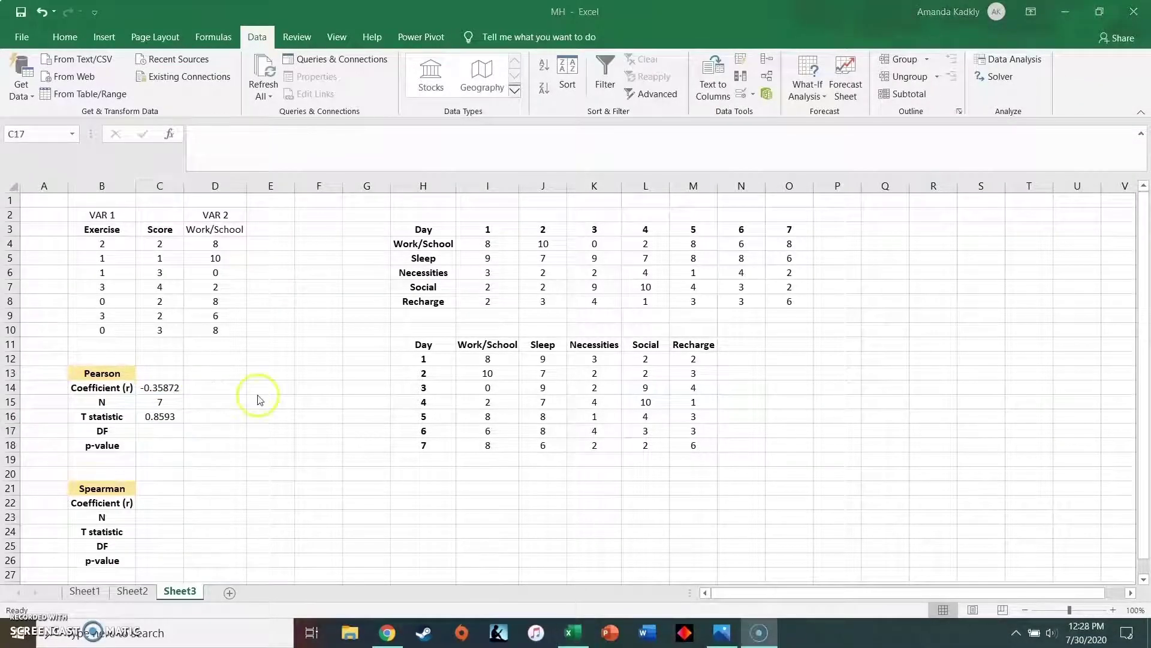
# Step: Calculate the Pearson degrees of freedom in C17 with =C15-2
pyautogui.click(154, 434)
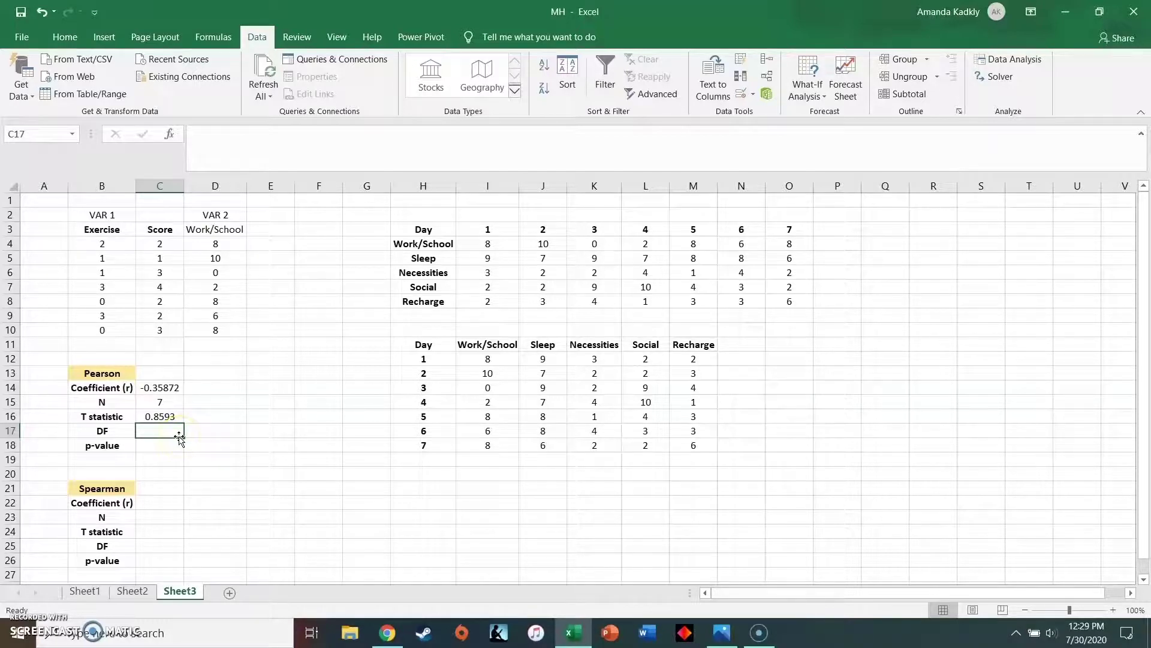
pyautogui.write('=')
pyautogui.click(160, 403)
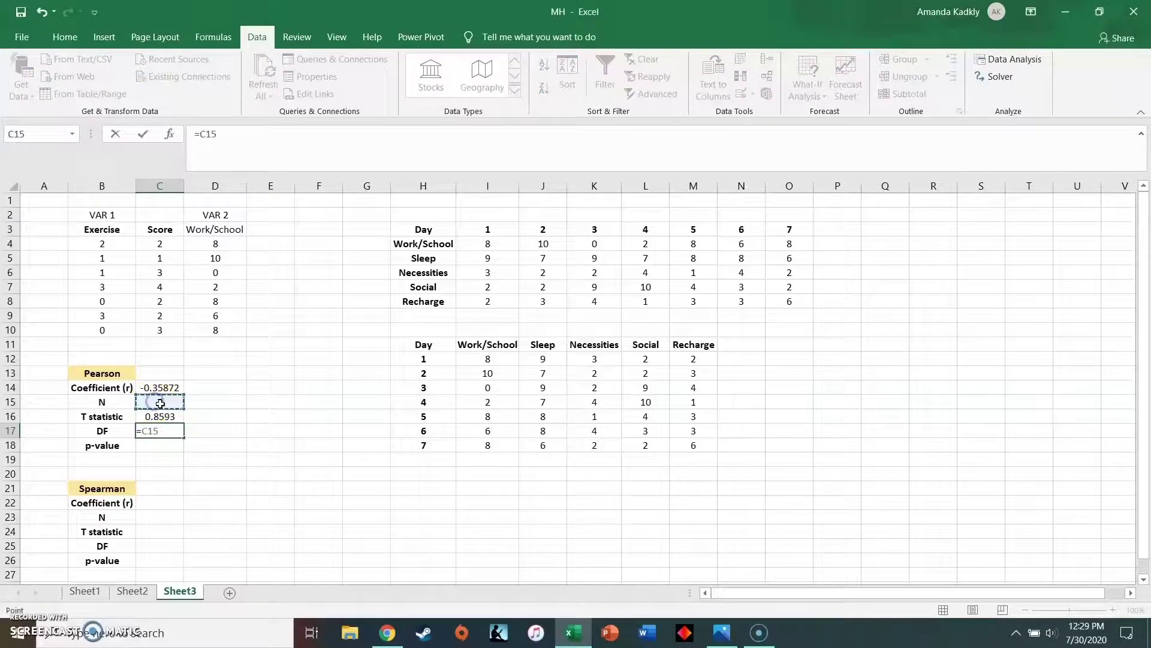
pyautogui.write('-2')
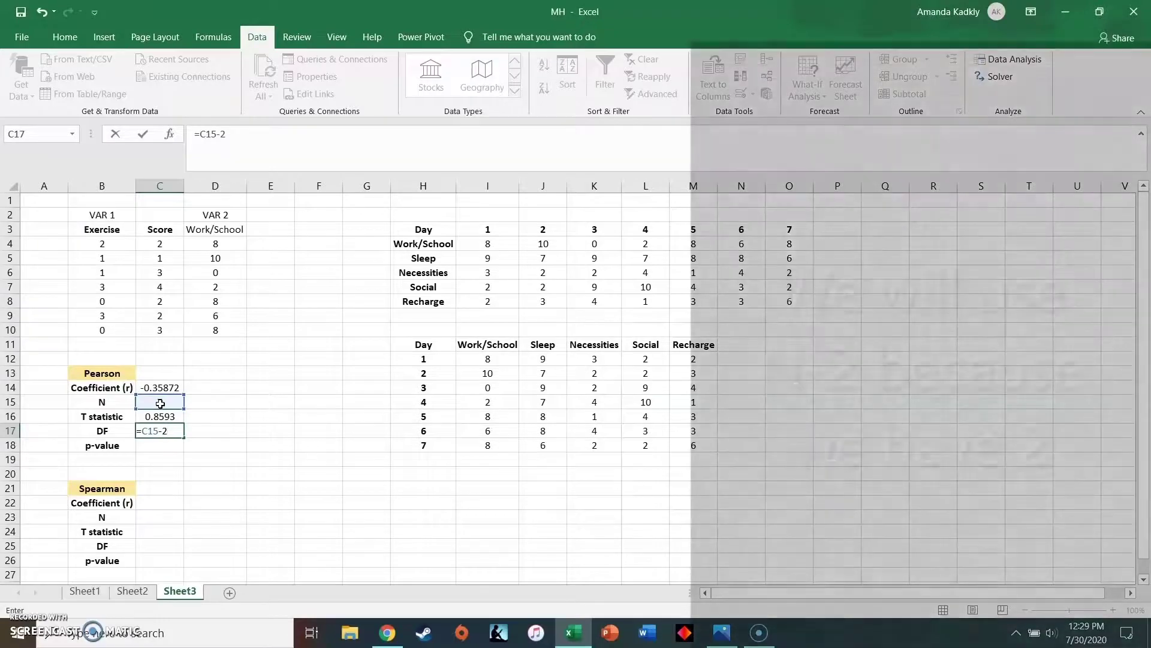
pyautogui.press('Return')
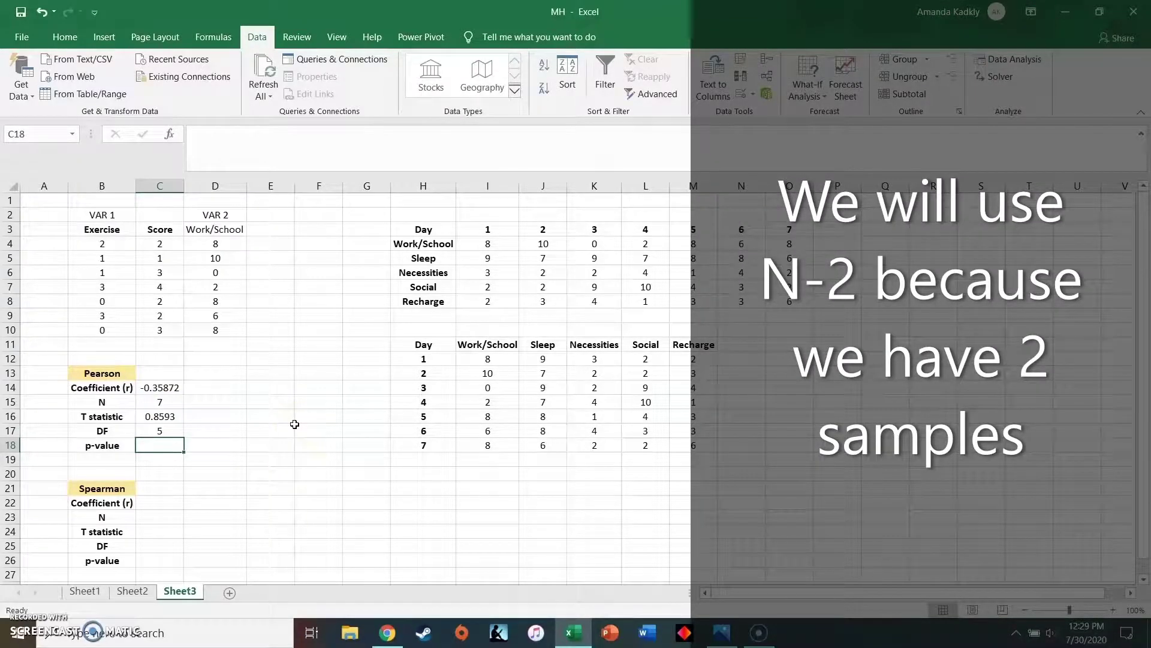
# Step: Calculate the two-tailed Pearson p-value in C18 with =TDIST(C16,C17,2)
pyautogui.write('=')
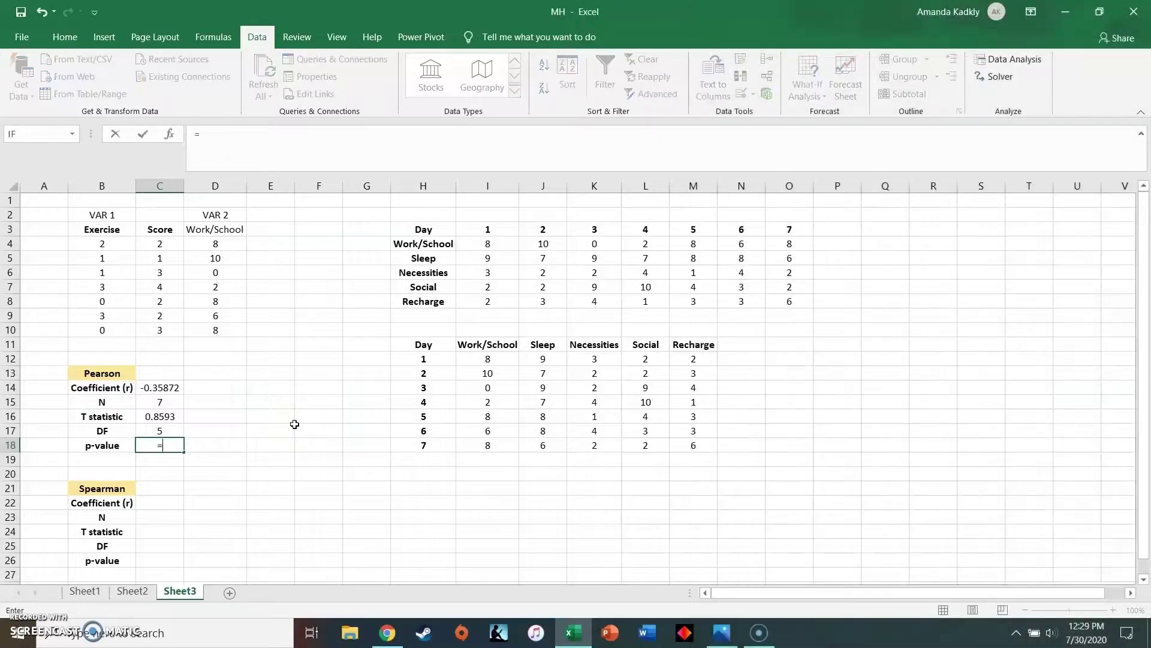
pyautogui.write('tdist')
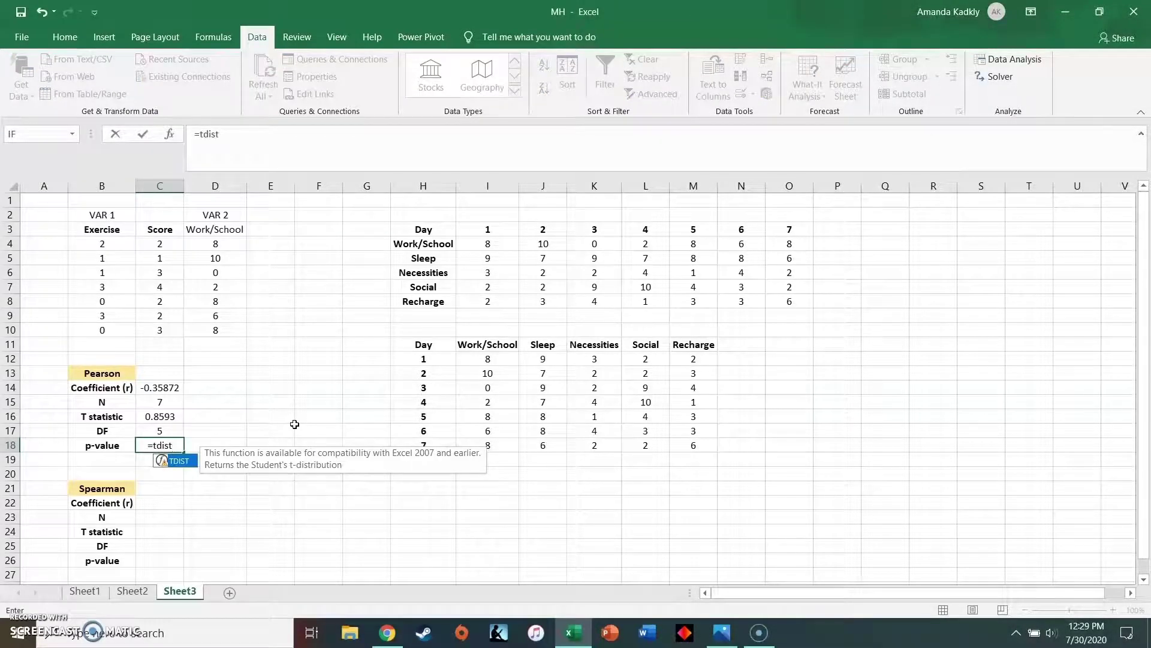
pyautogui.write('(')
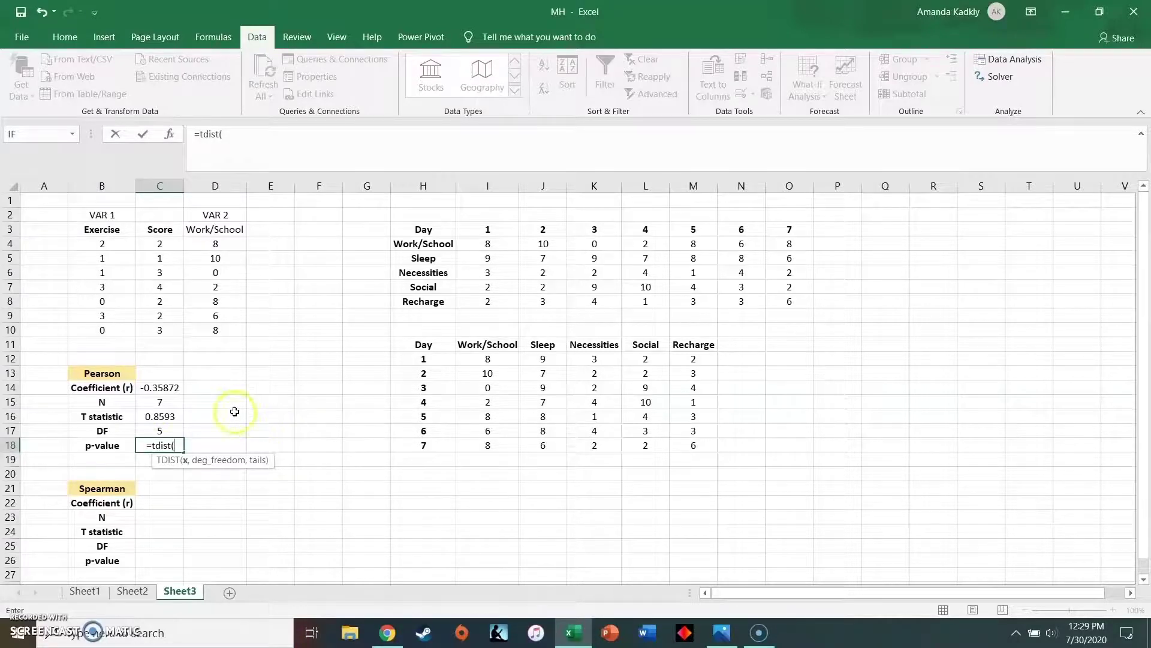
pyautogui.click(159, 416)
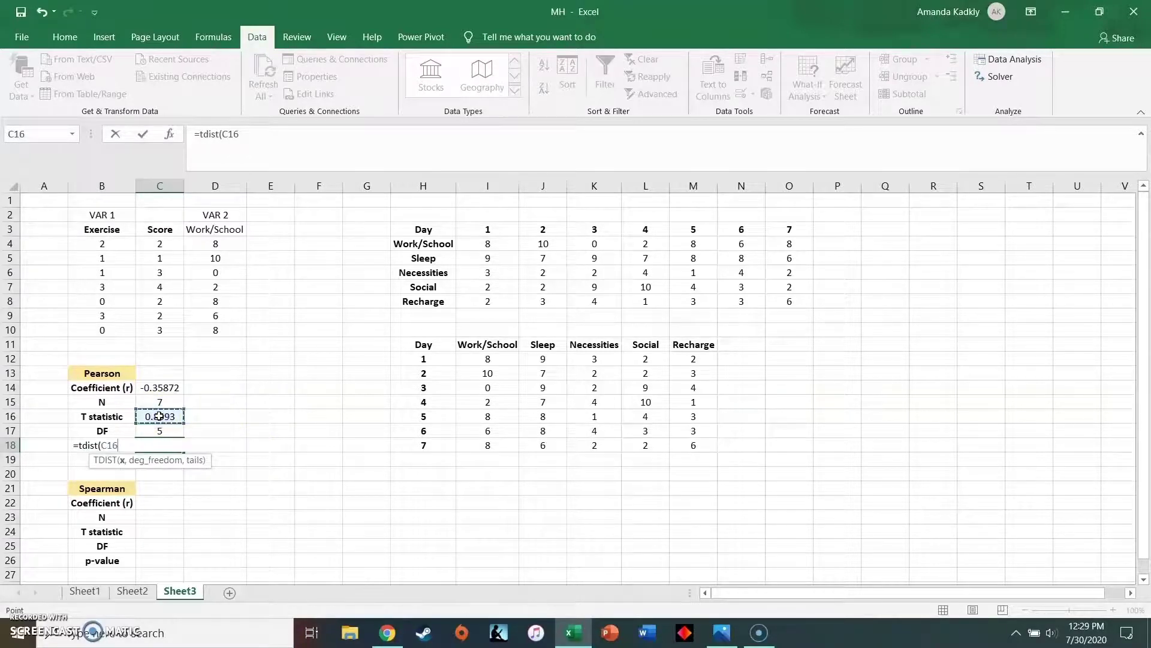
pyautogui.write(',')
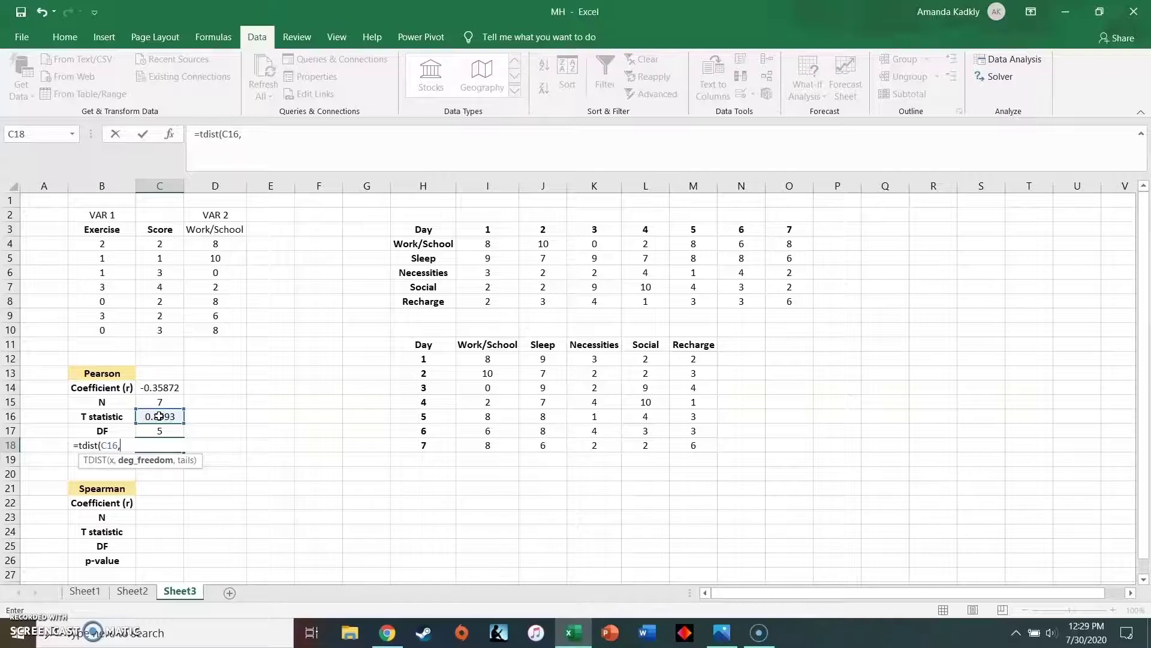
pyautogui.click(173, 431)
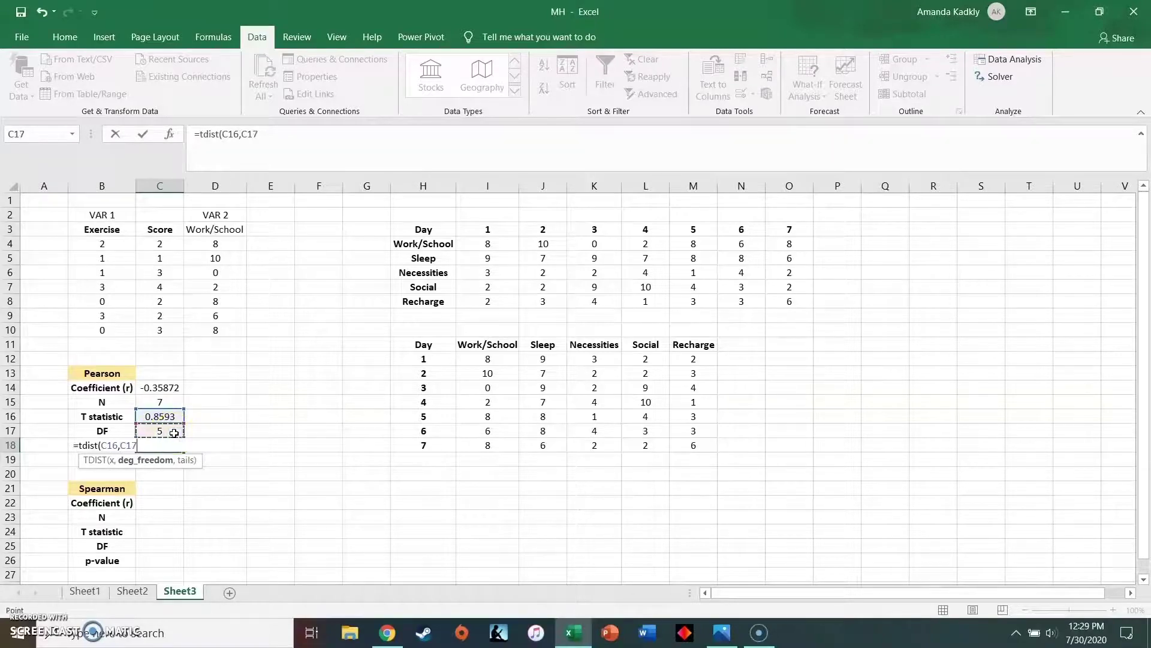
pyautogui.write(',')
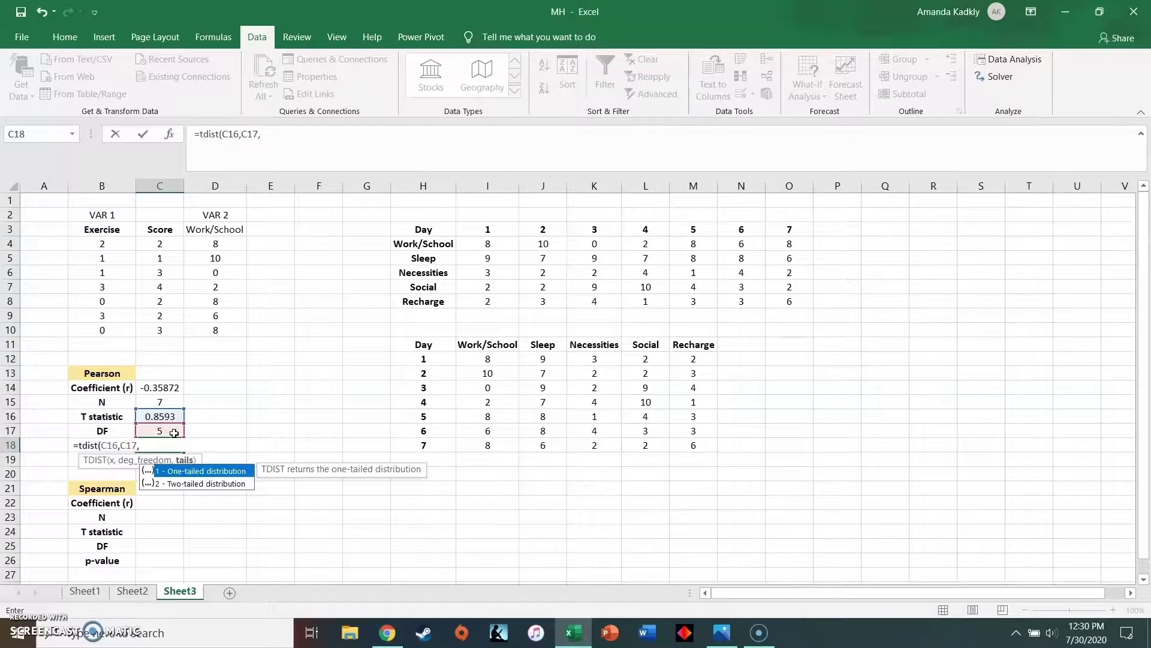
pyautogui.write('2')
pyautogui.write(')')
pyautogui.press('Return')
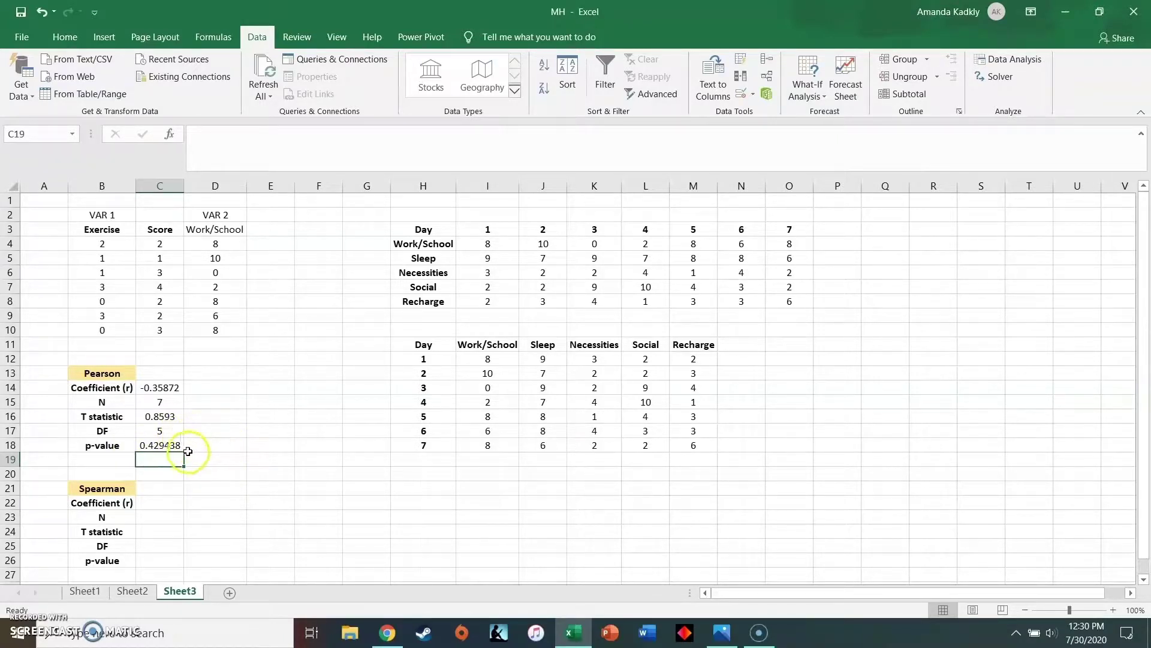
# Step: Test the Pearson statistics by choosing Sleep for the VAR 2 activity in D3, ending with Necessities selected
pyautogui.click(239, 228)
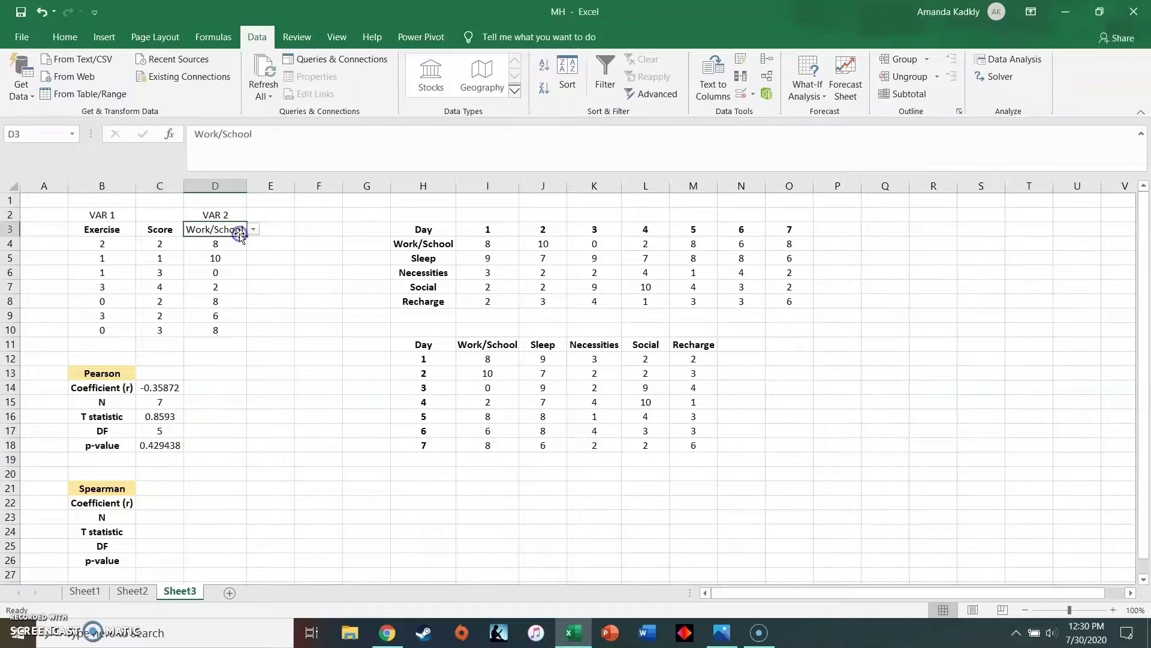
pyautogui.click(254, 229)
pyautogui.click(222, 251)
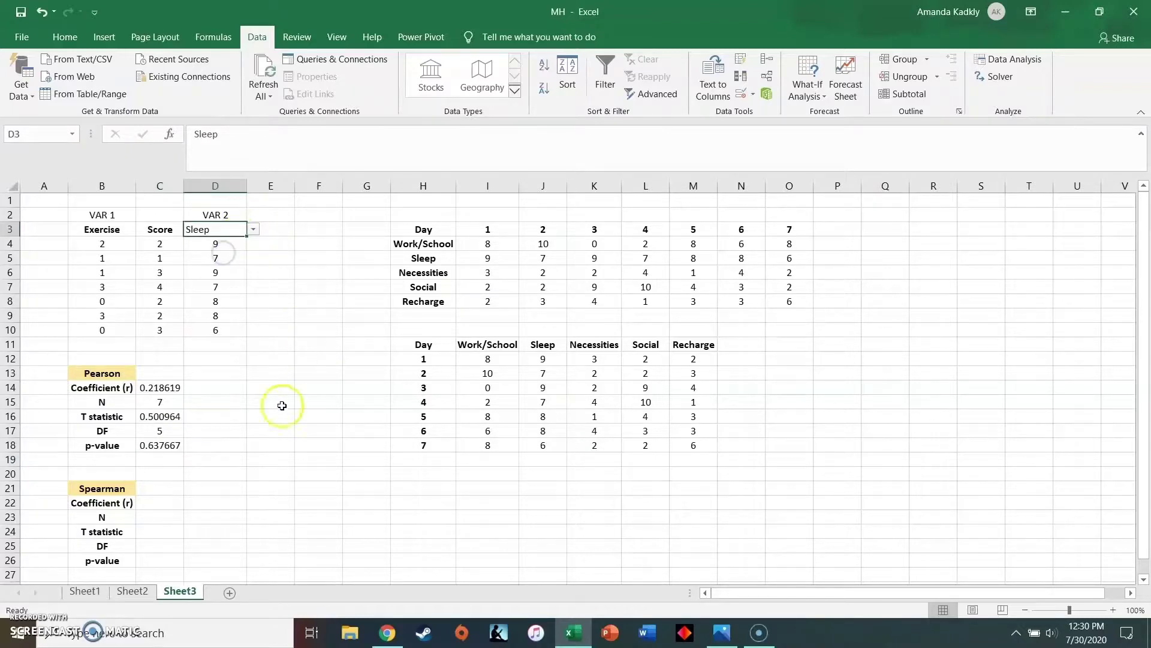
pyautogui.click(253, 229)
pyautogui.click(222, 260)
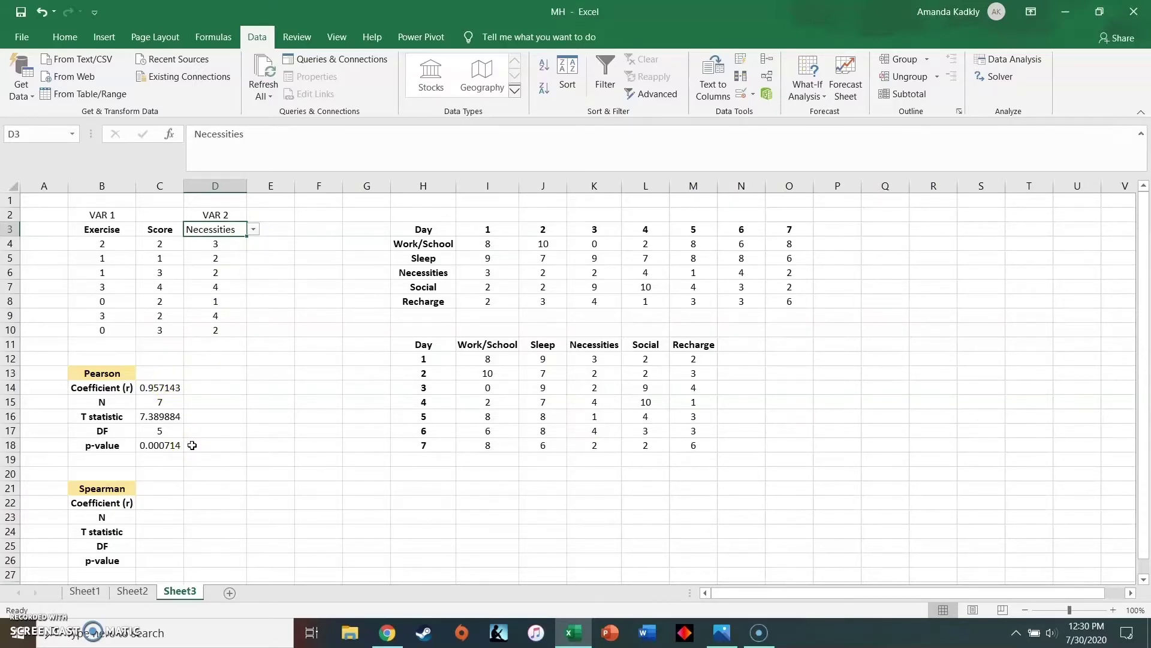
pyautogui.click(302, 402)
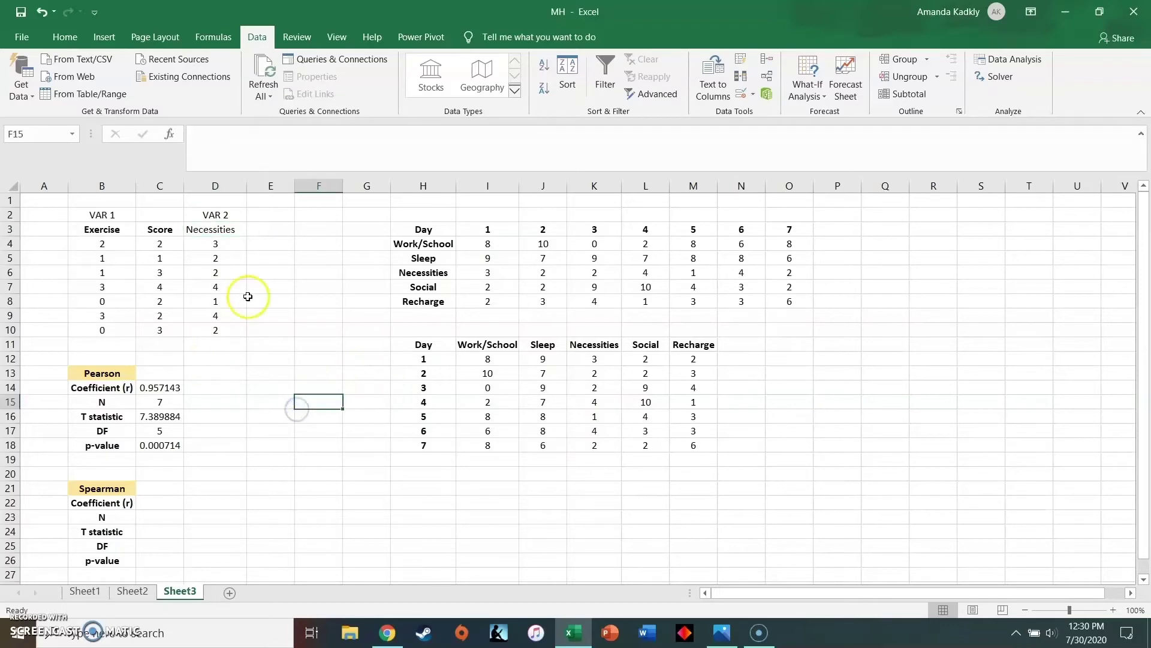